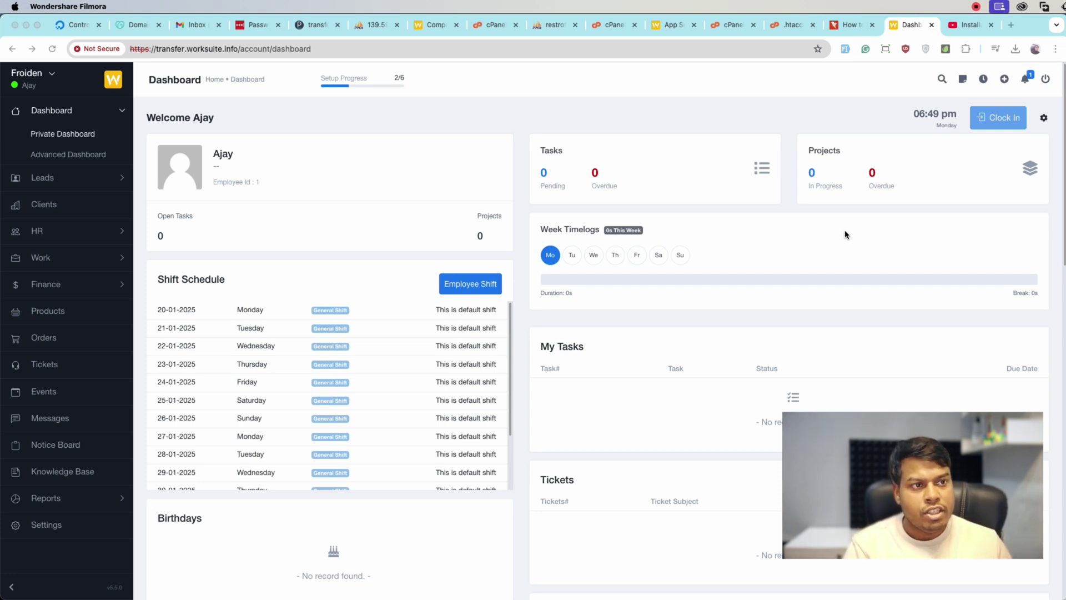
Open Worksuite's Settings > App Settings to reveal the every-minute artisan schedule:run cron command.
left_click(320, 26)
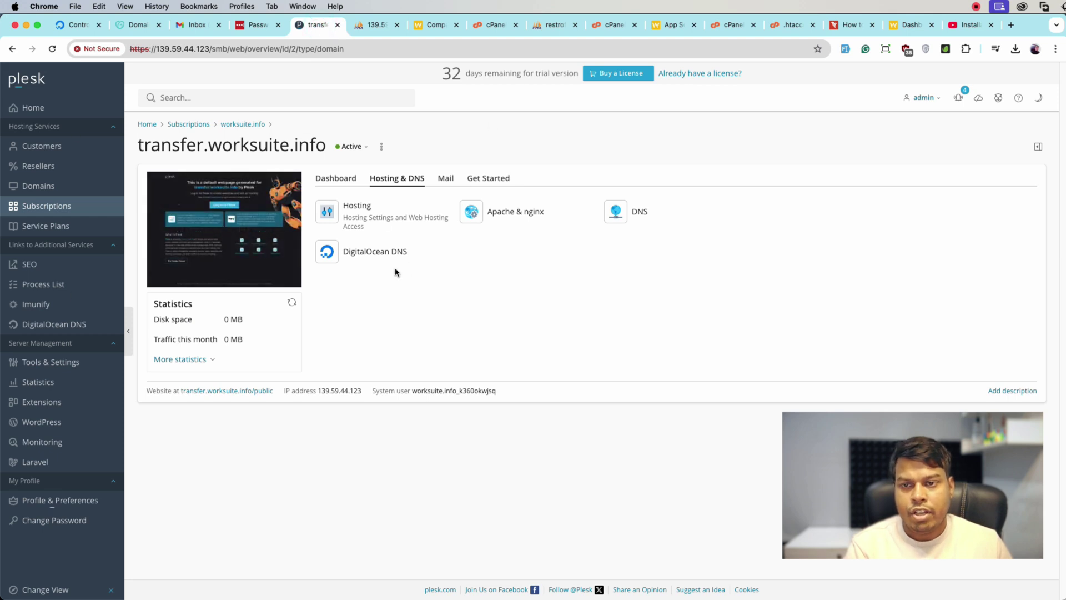
left_click(423, 26)
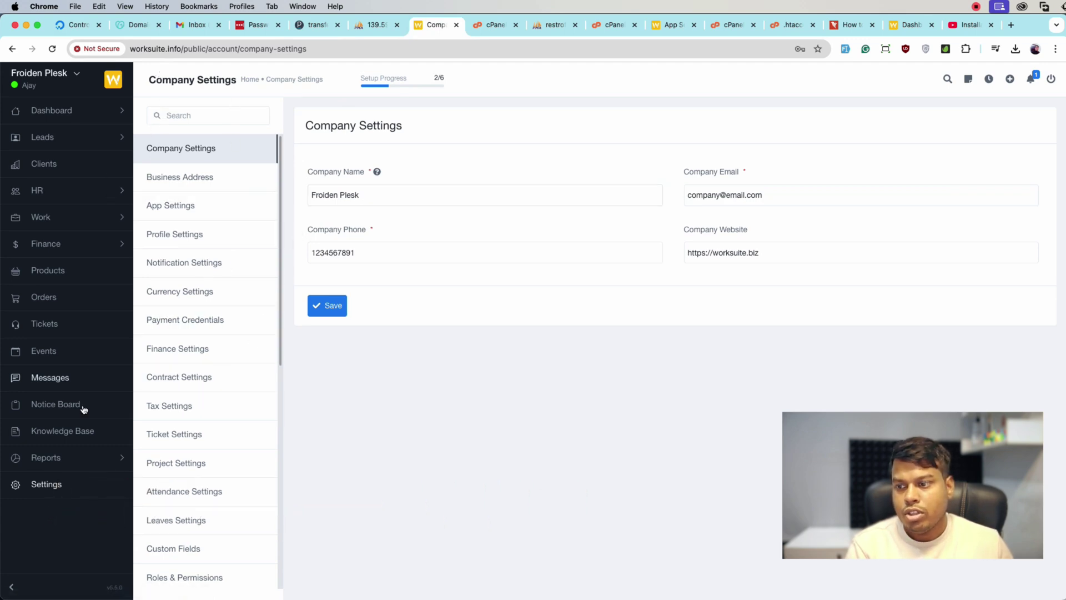
left_click(42, 480)
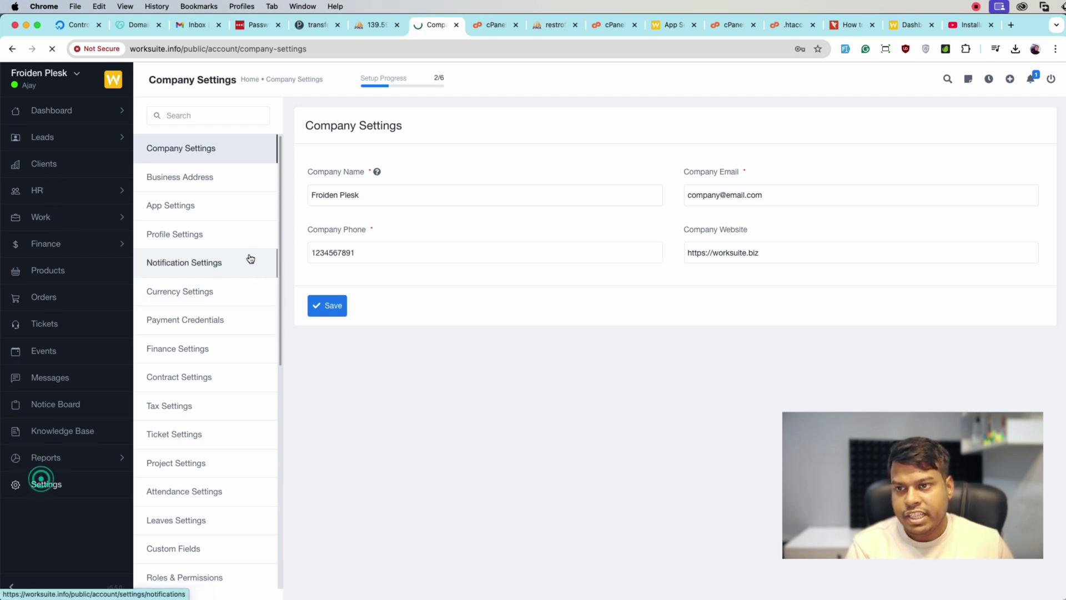
left_click(224, 214)
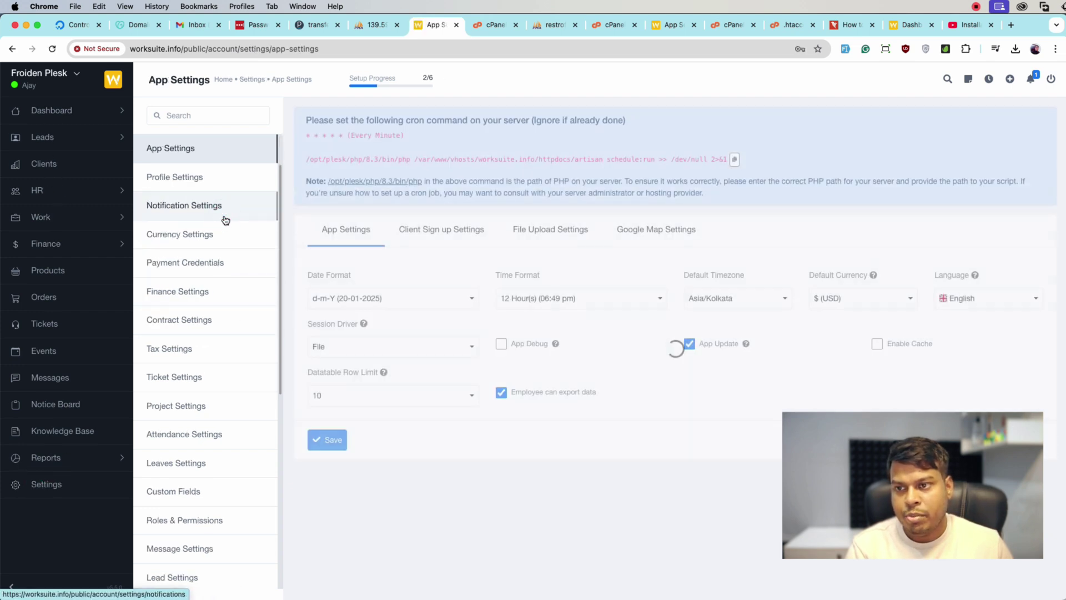
left_click(305, 159)
left_click(674, 155)
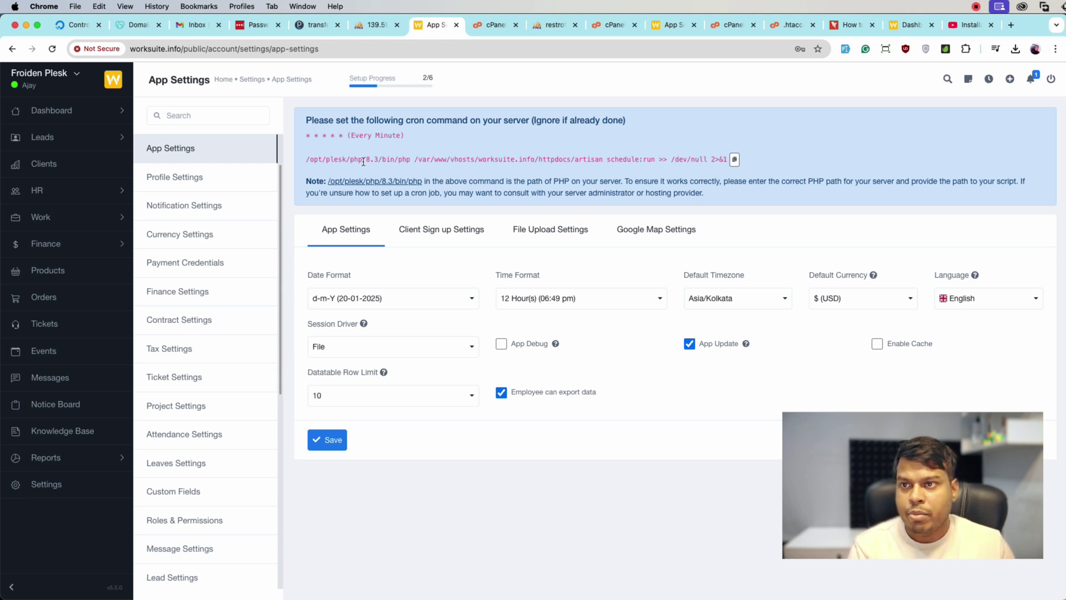
Add a new scheduled task for worksuite.info in Plesk with type Run a PHP script.
left_click(311, 29)
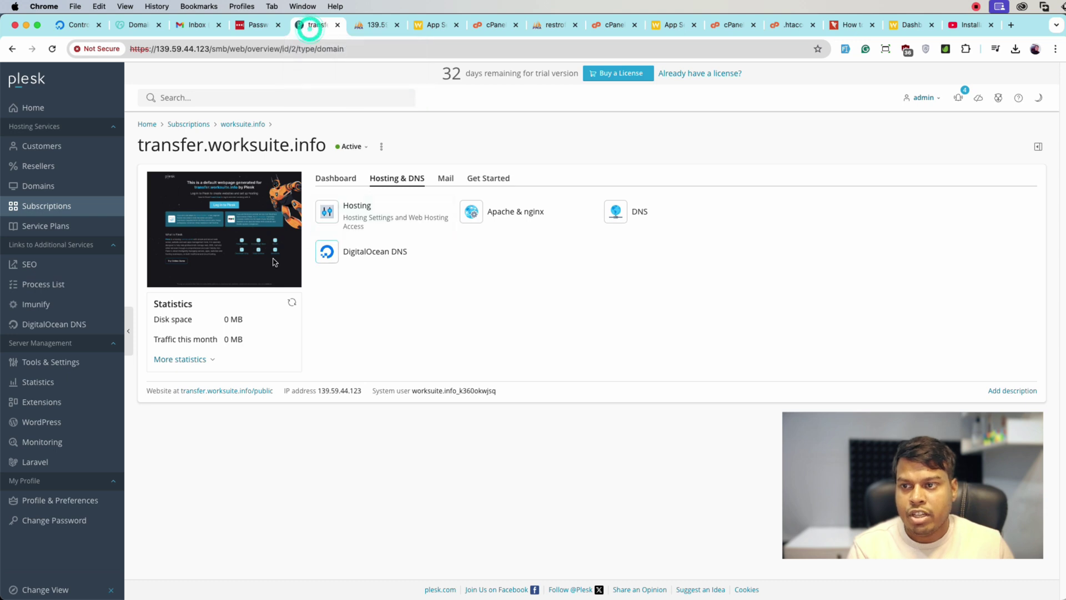
left_click(39, 187)
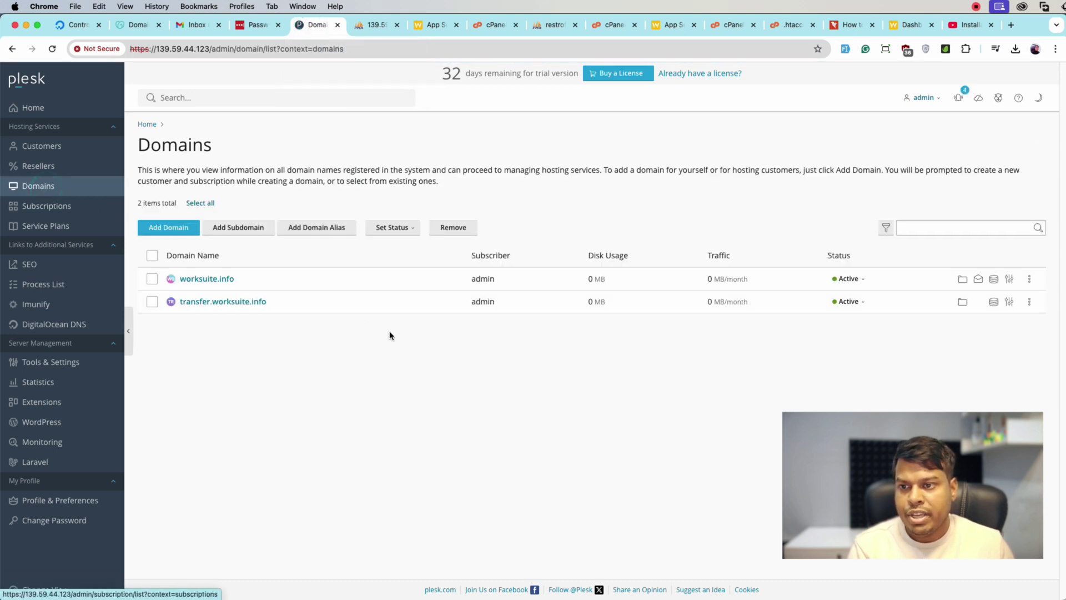
left_click(220, 280)
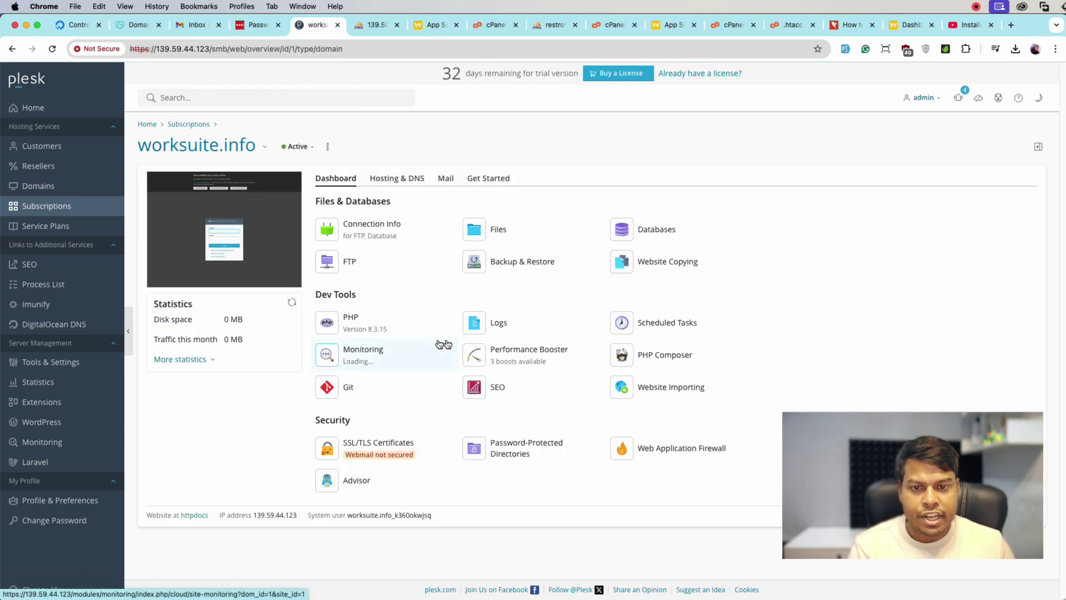
left_click(645, 322)
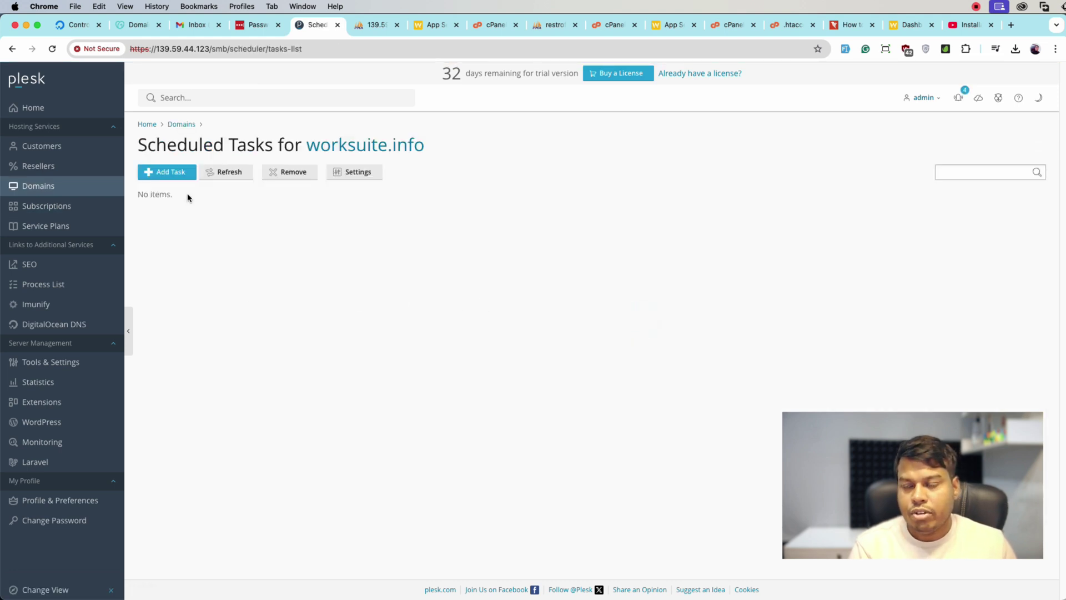
left_click(166, 172)
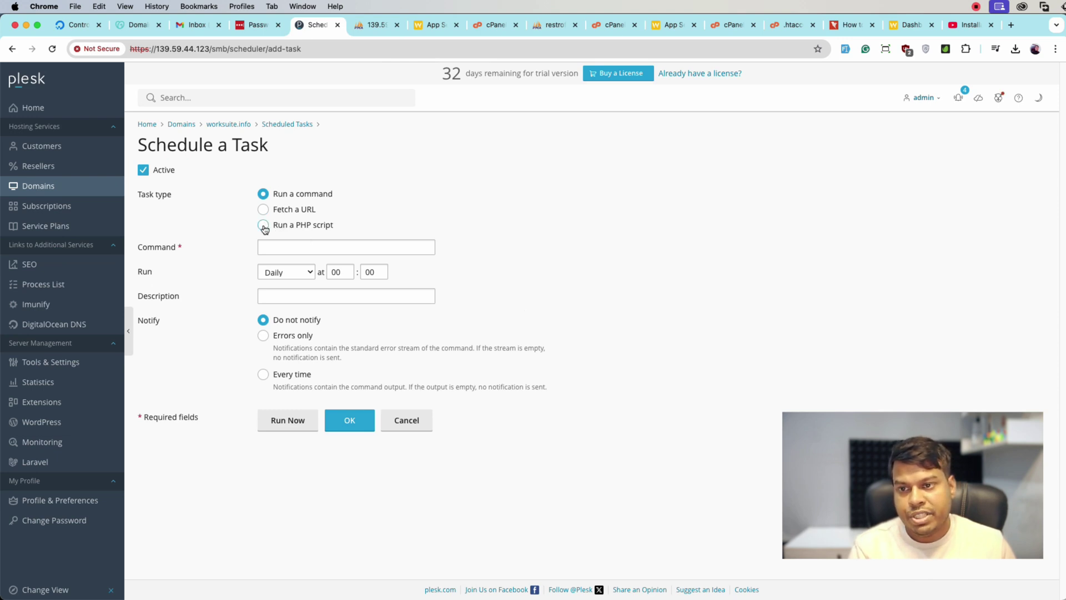
left_click(264, 225)
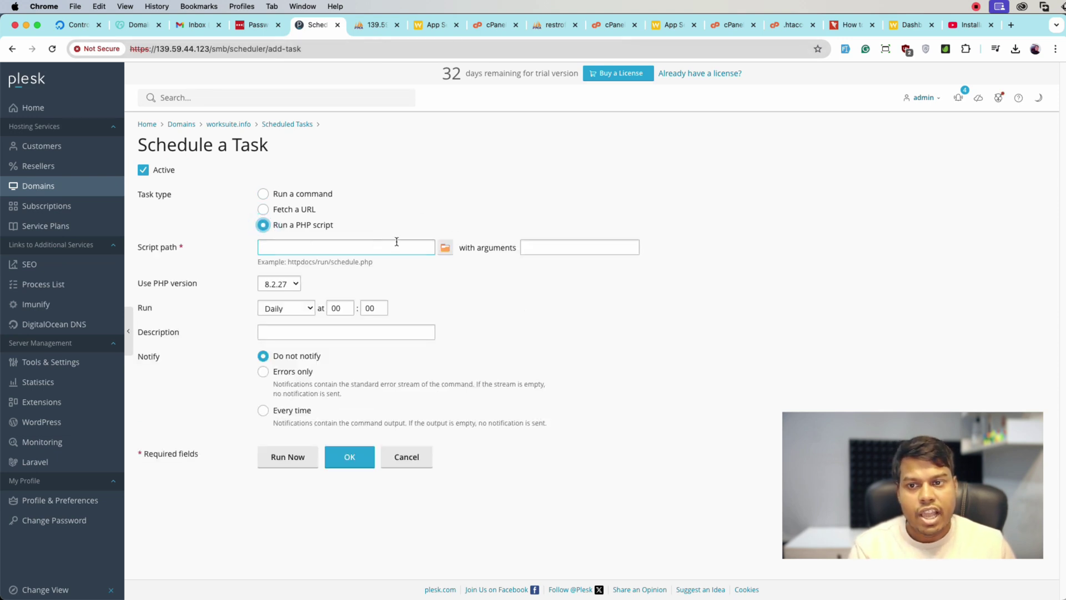
left_click(425, 25)
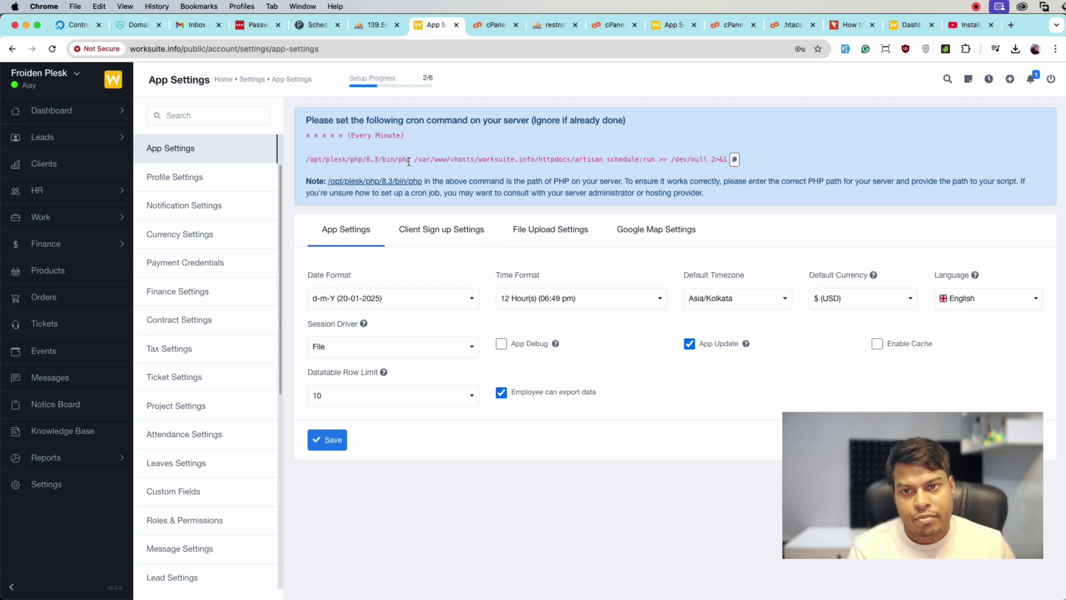
left_click_drag(408, 162, 343, 136)
left_click(338, 137)
left_click(468, 168)
left_click_drag(573, 158, 650, 159)
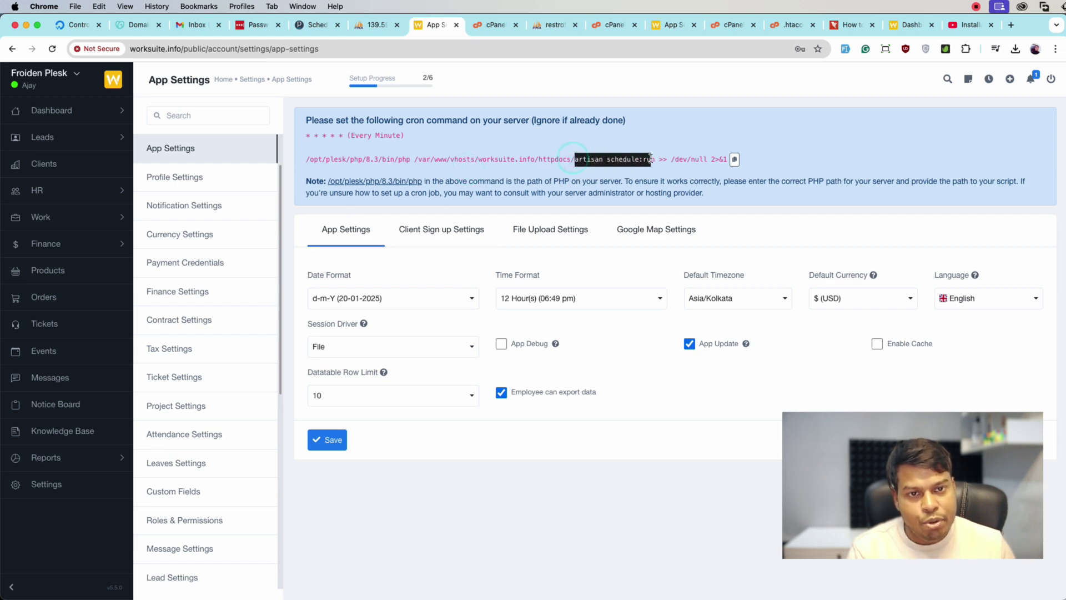
double_click(591, 159)
left_click(594, 169)
triple_click(606, 159)
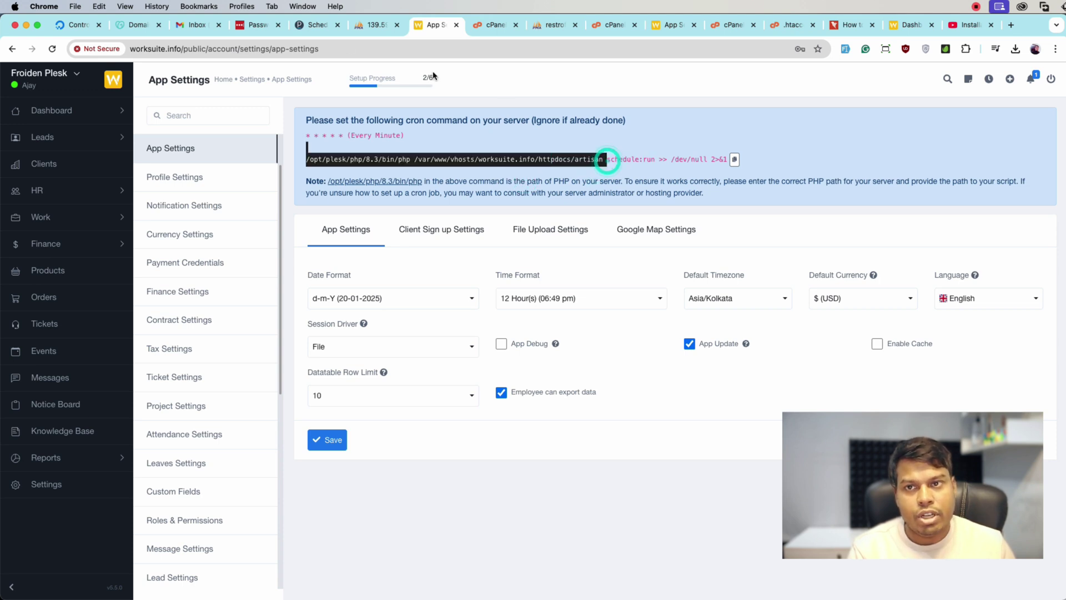
Set the script path to httpdocs/artisan and begin entering the schedule:run argument.
left_click(313, 26)
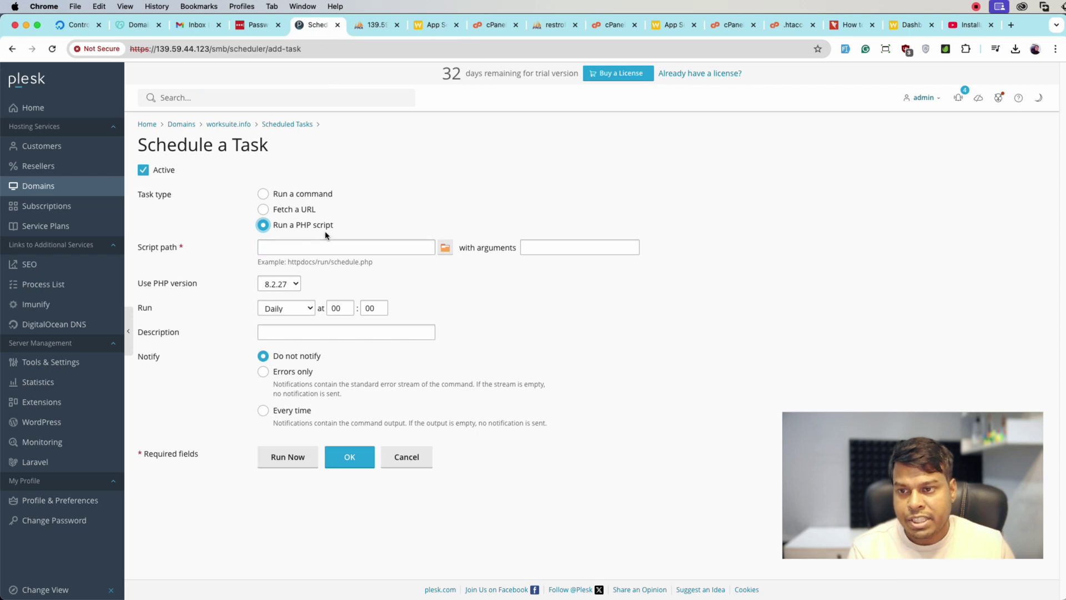
left_click(445, 248)
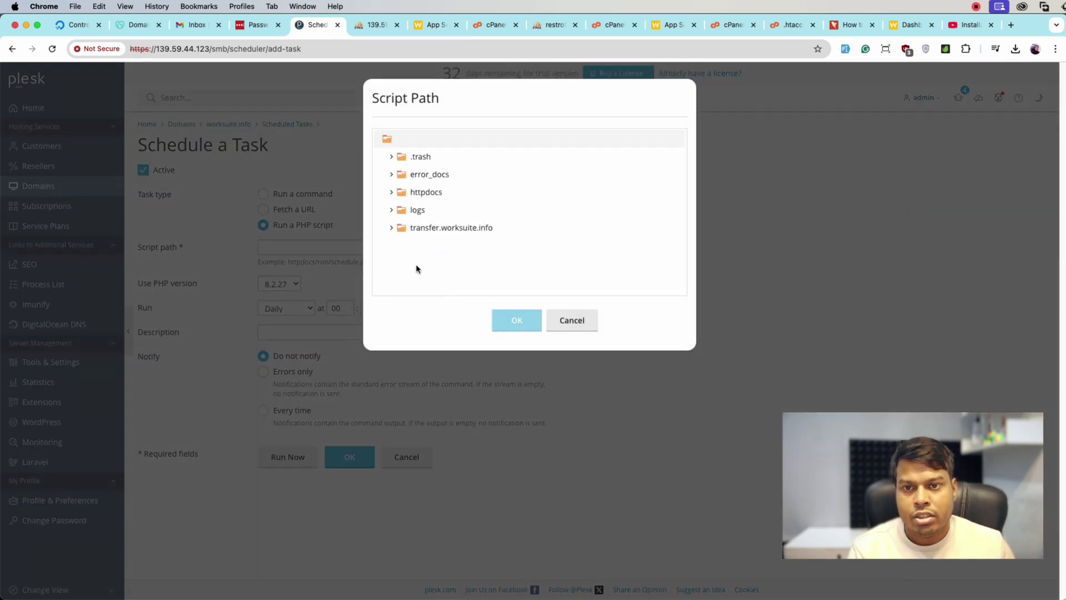
left_click(392, 192)
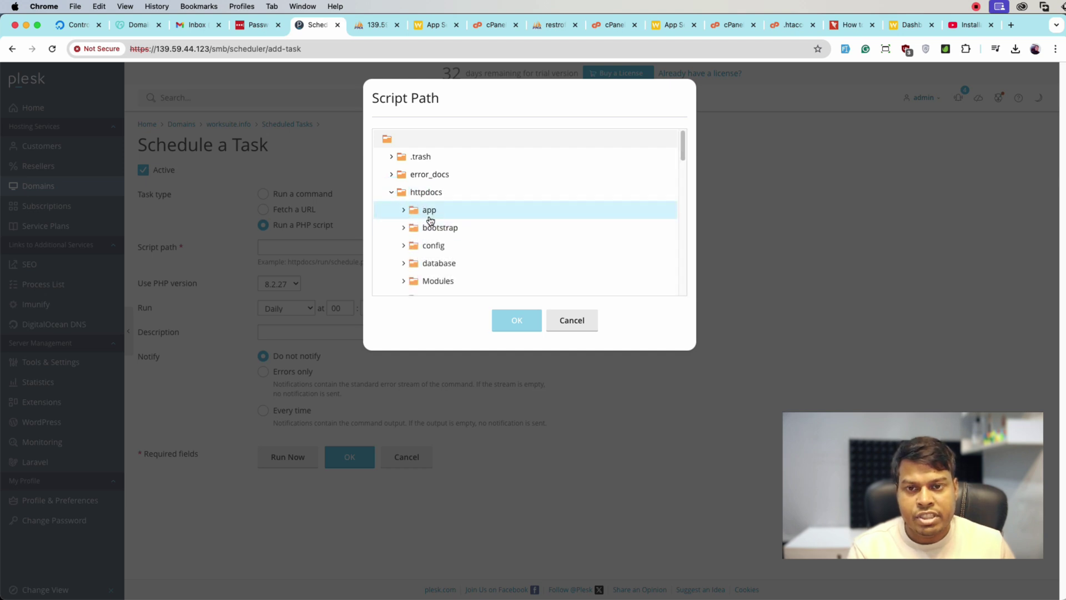
scroll(433, 228, "down", 8)
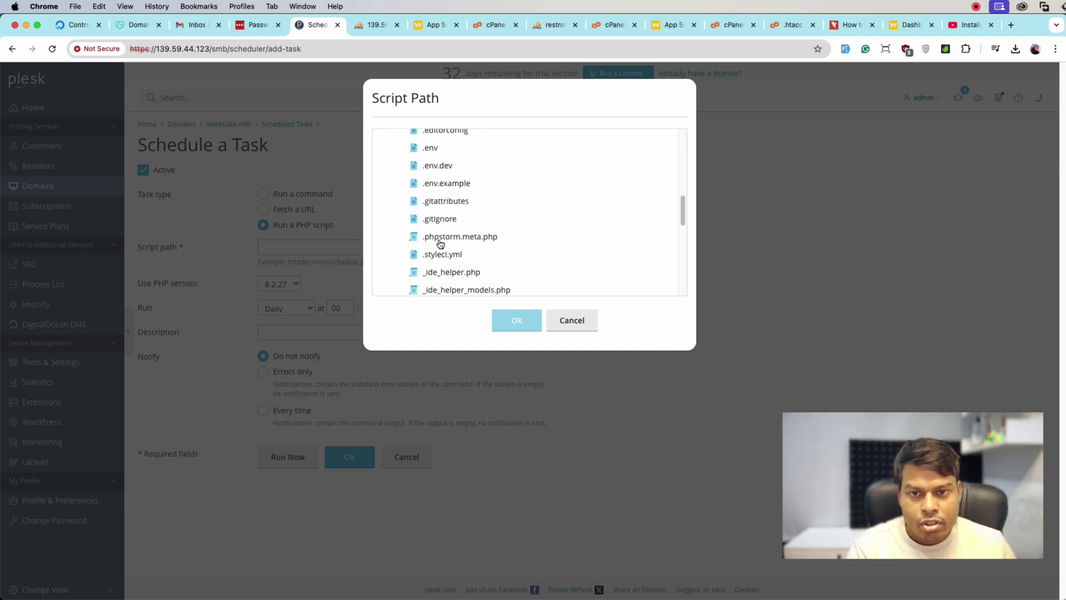
scroll(440, 243, "down", 10)
left_click(440, 241)
scroll(440, 243, "down", 3)
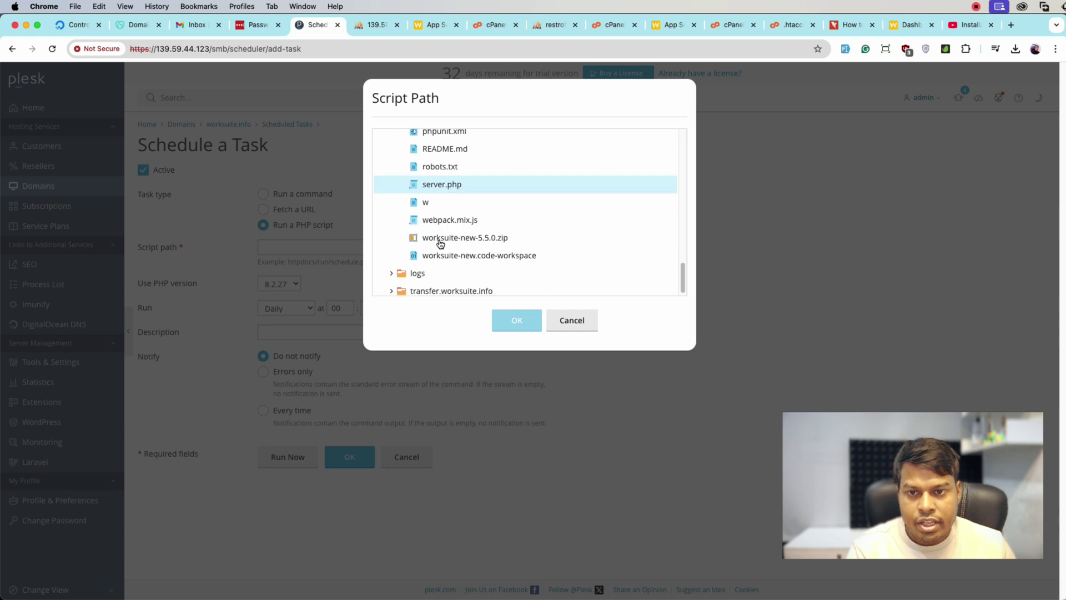
scroll(440, 243, "up", 5)
left_click(438, 172)
left_click(518, 322)
left_click(538, 253)
type("schedule:run")
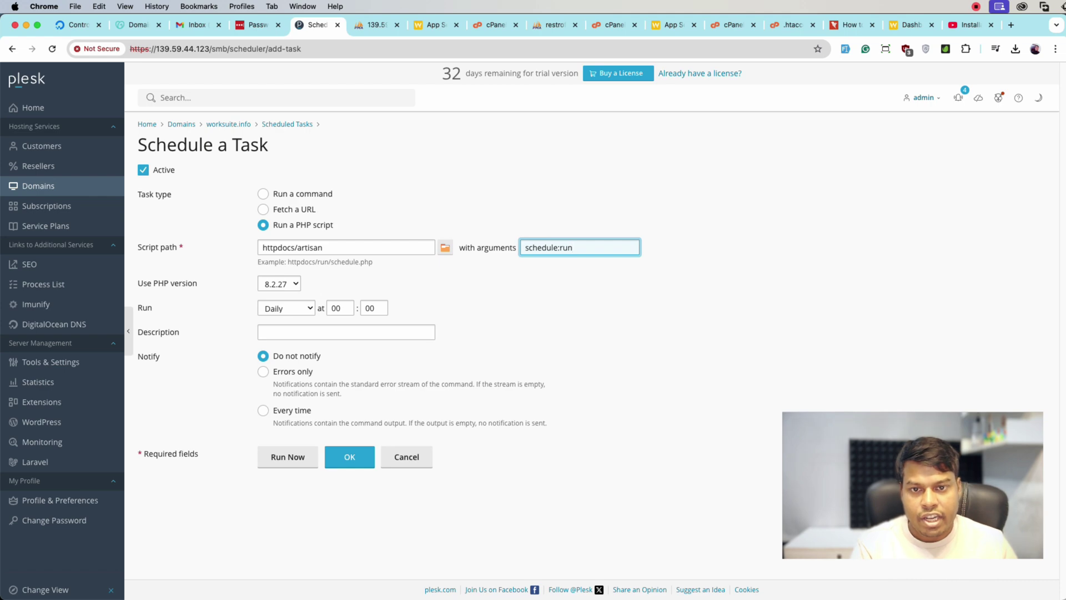
Select PHP 8.3.15 and switch the task's Run setting to Cron style.
left_click(286, 284)
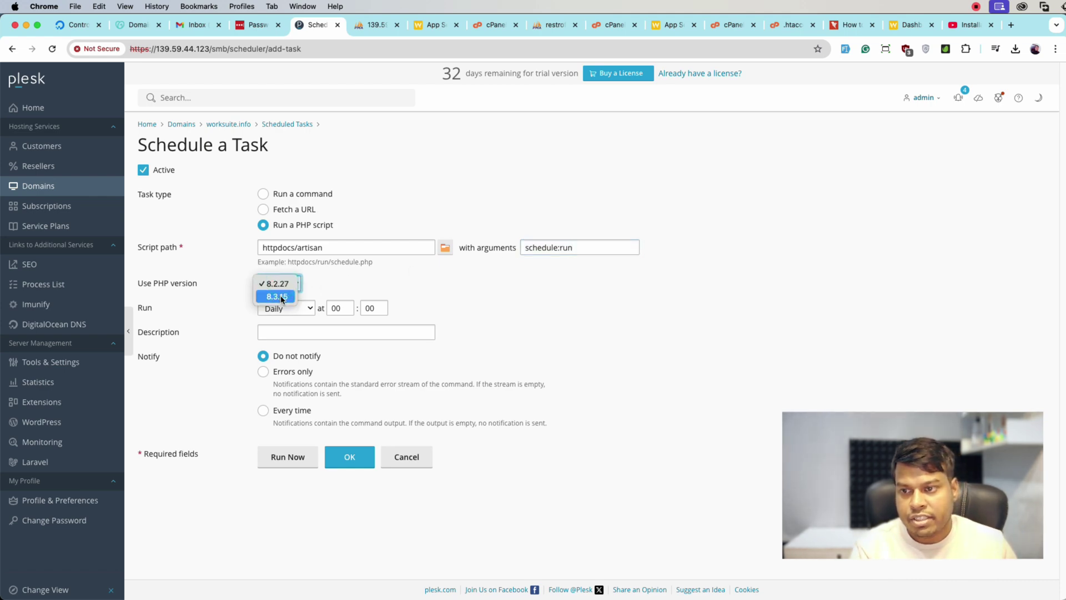
left_click(281, 298)
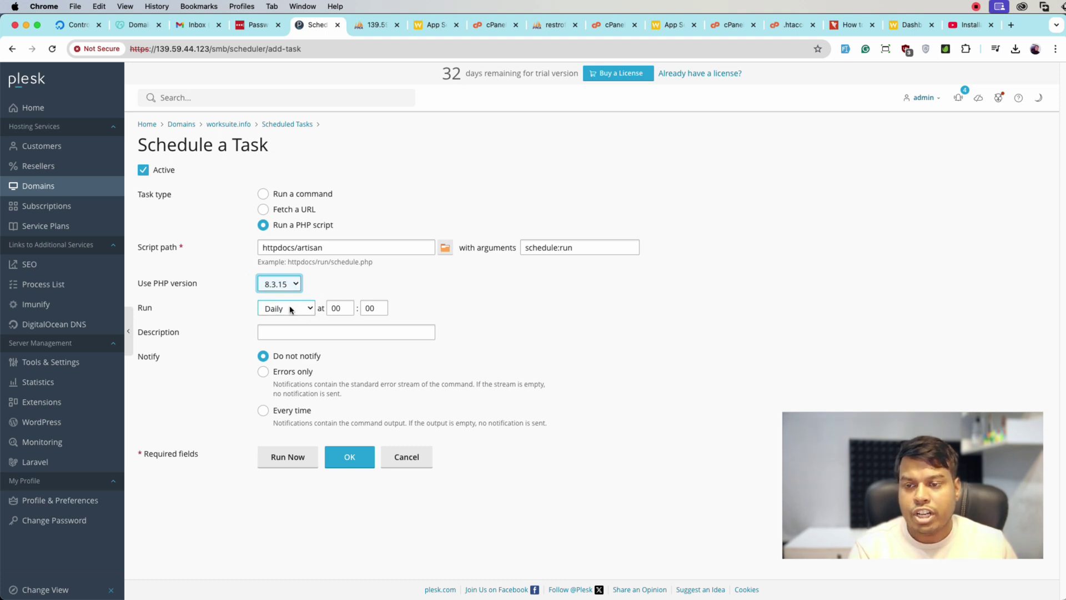
left_click(289, 309)
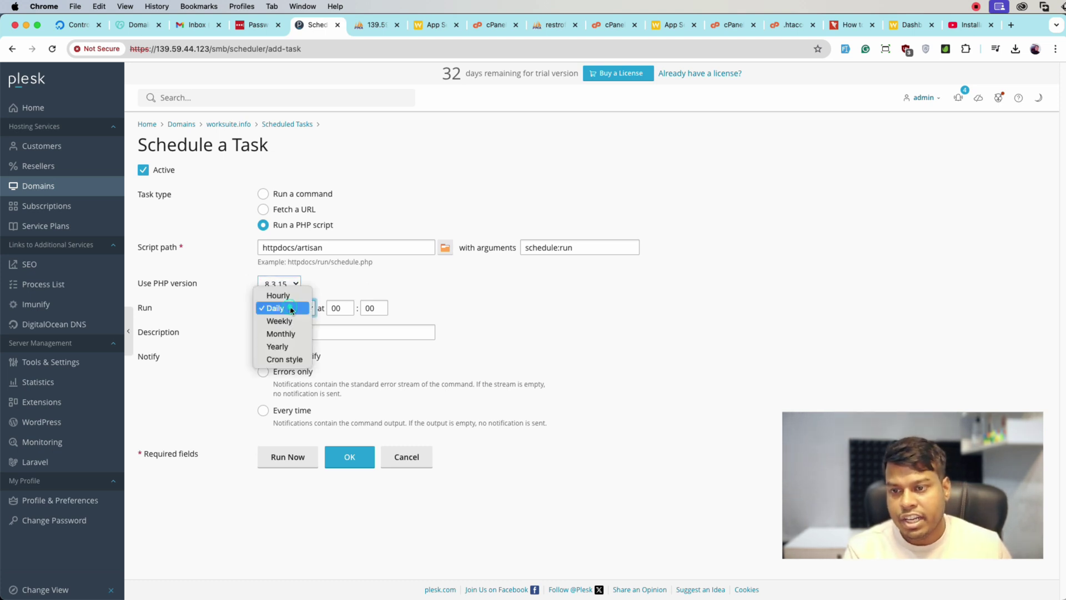
left_click(286, 357)
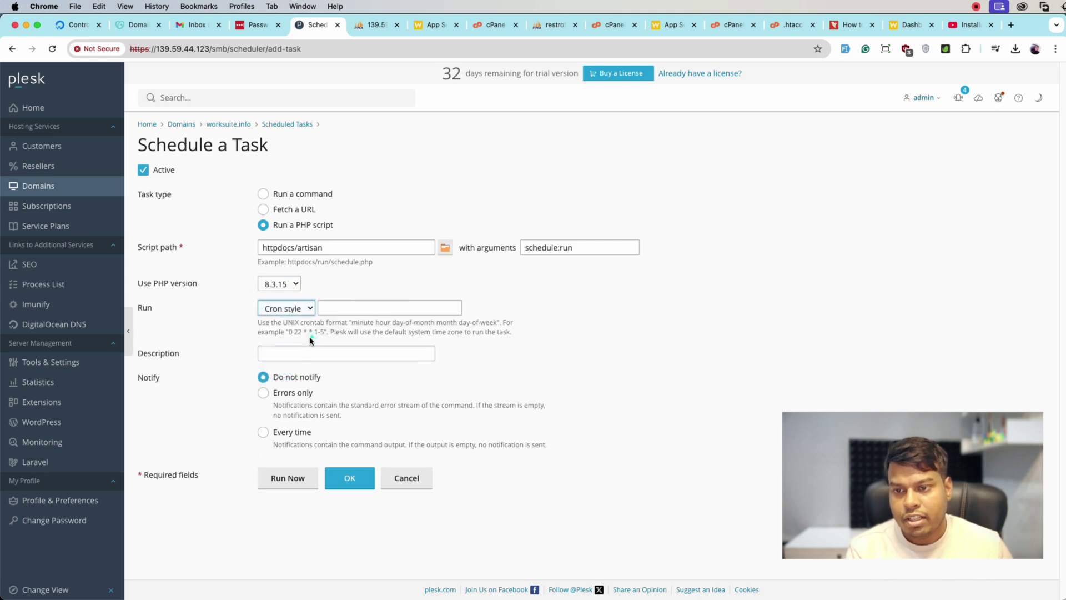
left_click(302, 353)
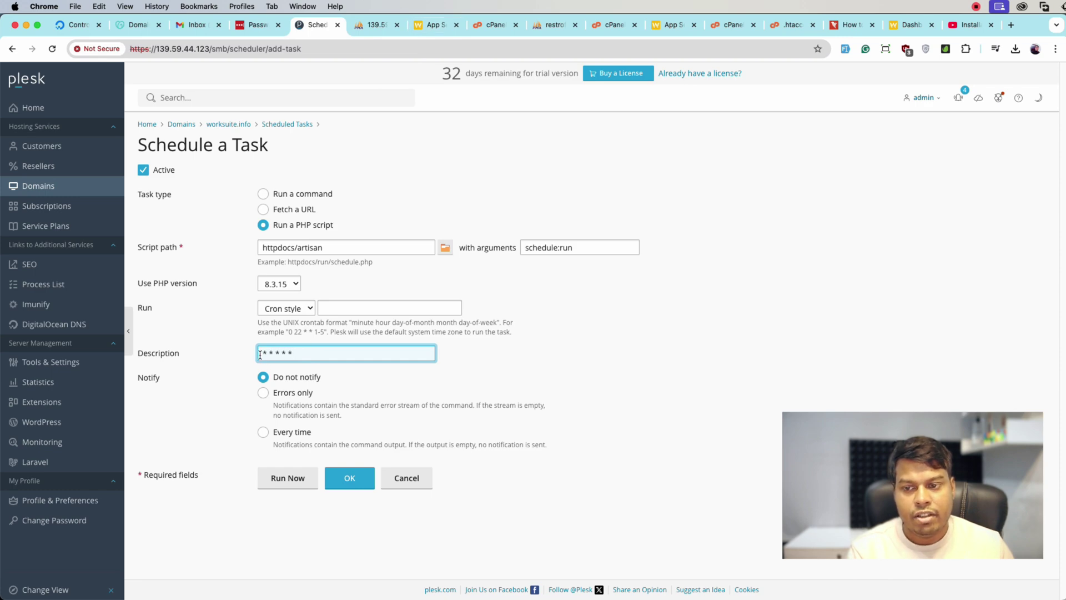
Paste * * * * * as the cron schedule and save the task.
left_click(434, 24)
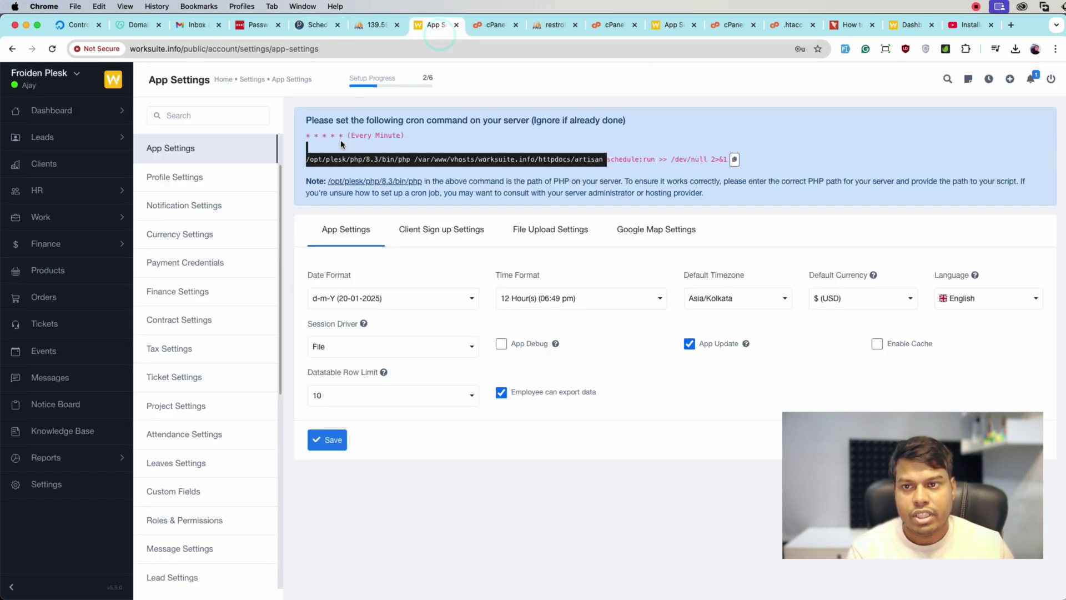
left_click(317, 25)
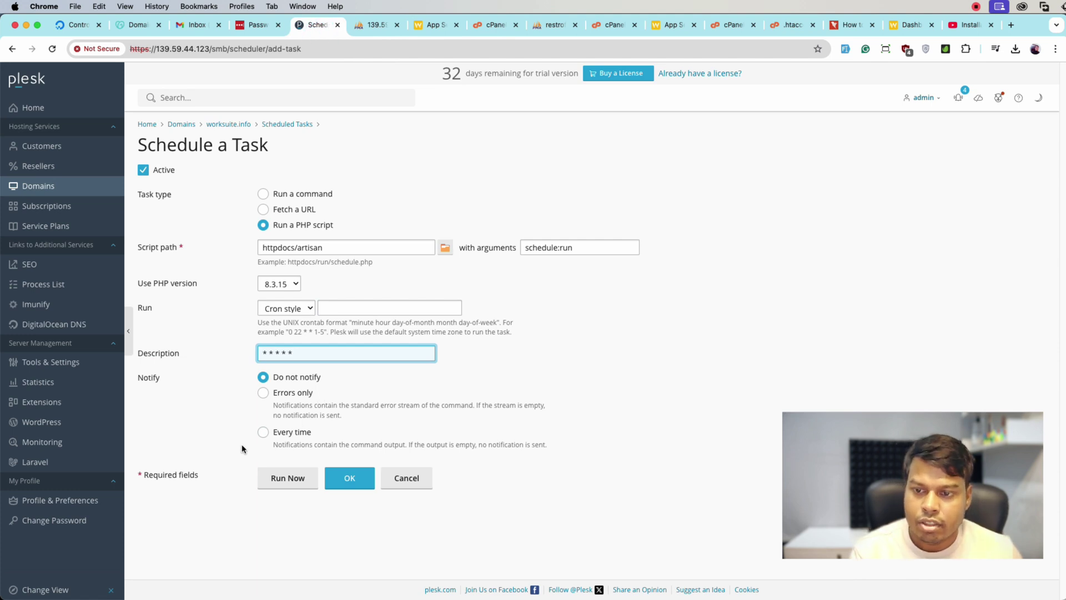
left_click(345, 478)
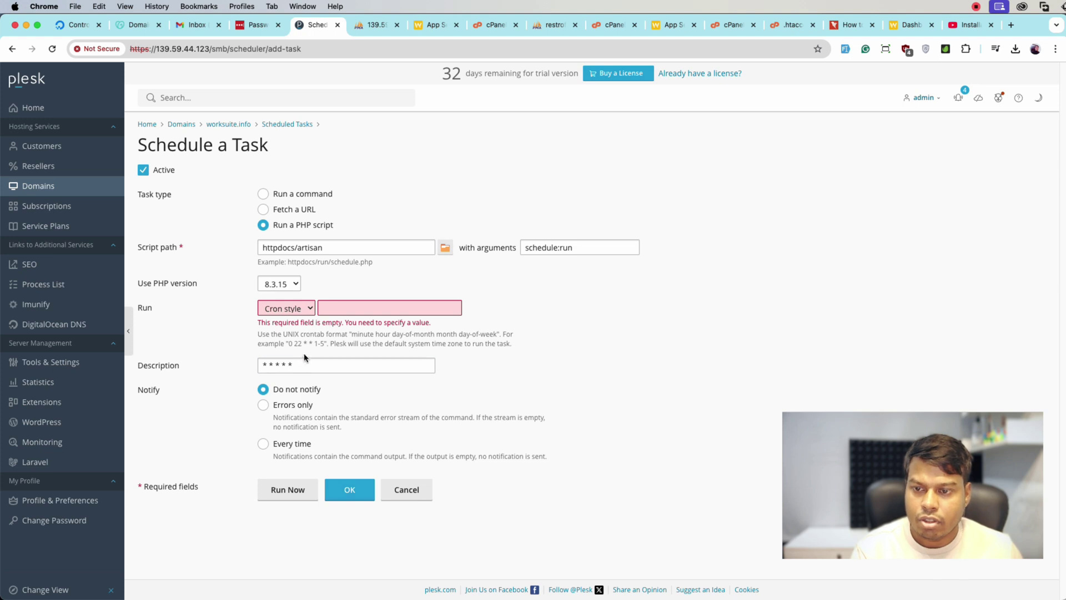
triple_click(303, 365)
key("cmd+c")
left_click(373, 310)
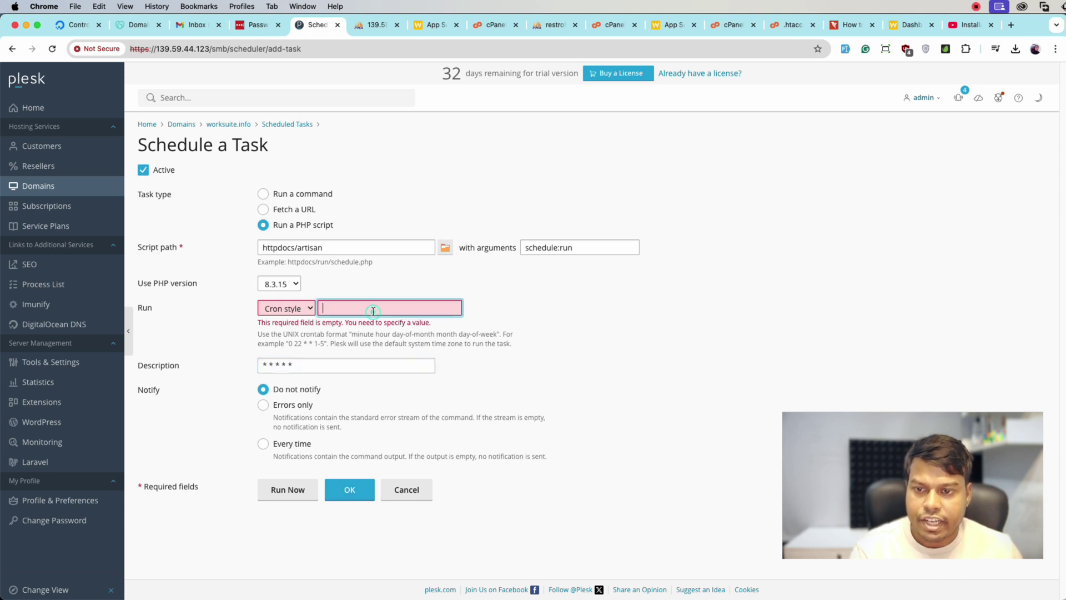
key("cmd+v")
left_click(342, 491)
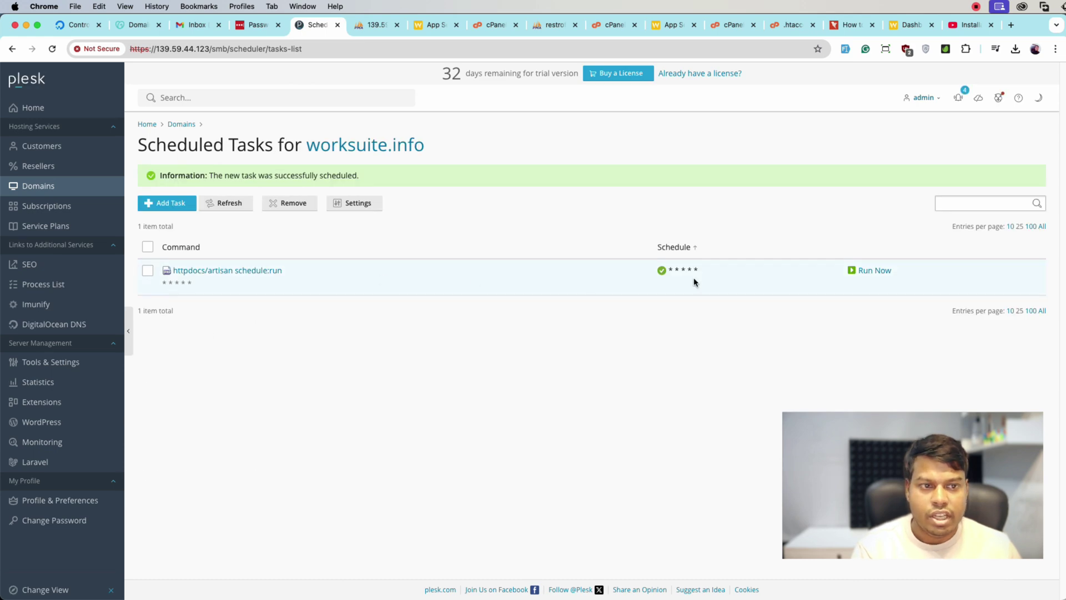
Run the httpdocs/artisan schedule:run task immediately and let it finish with DONE.
left_click(871, 272)
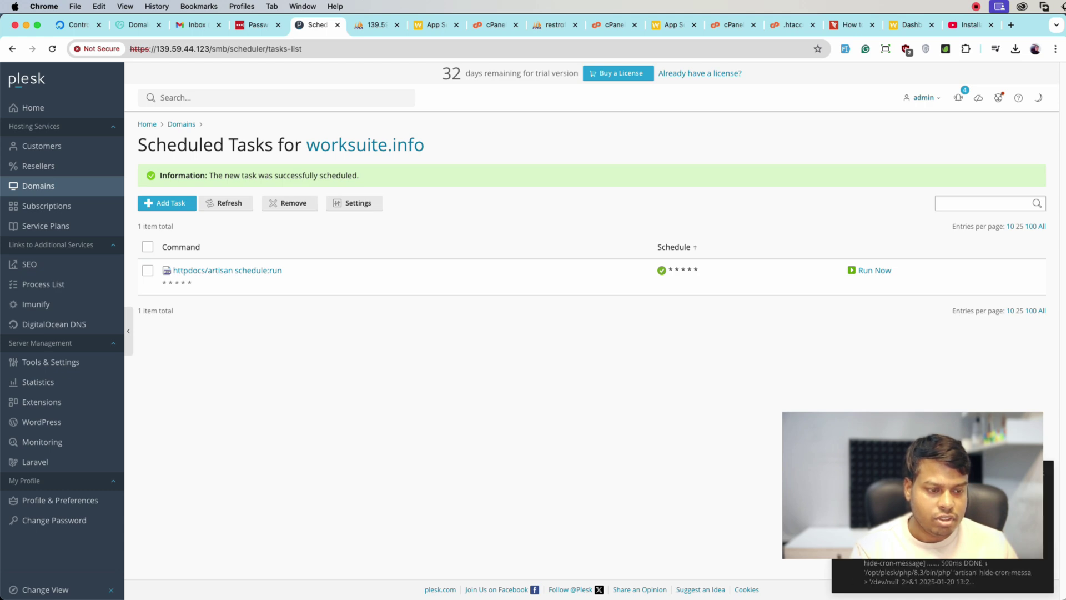
Reload worksuite.info App Settings to confirm the cron notice is gone and progress shows 3/6.
left_click(432, 31)
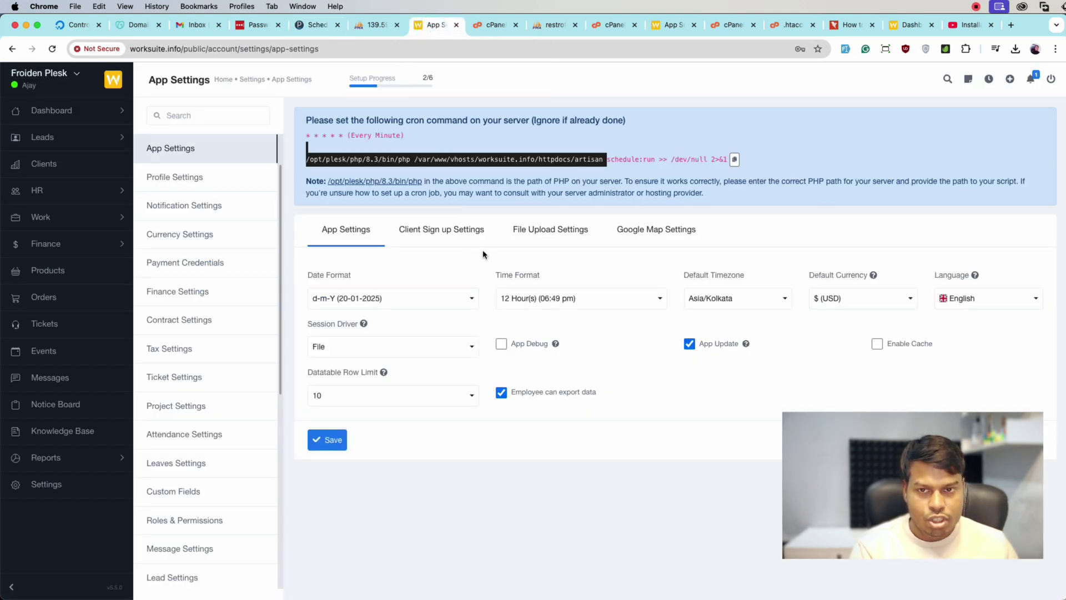
key("super+r")
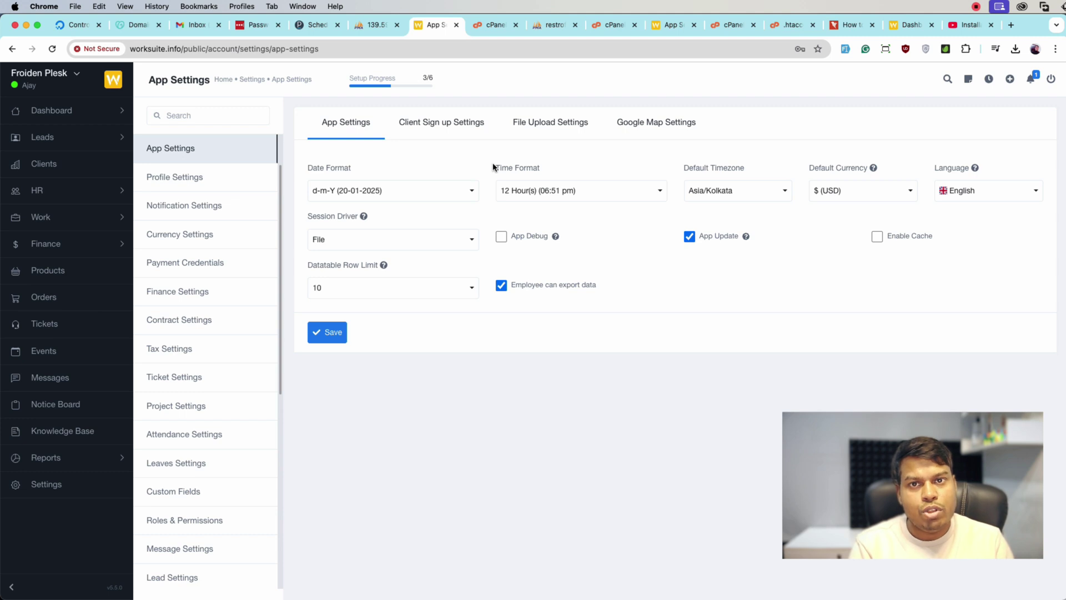
Open restroflow.in's Worksuite App Settings and review its cron command before returning to cPanel.
left_click(497, 25)
left_click(628, 271)
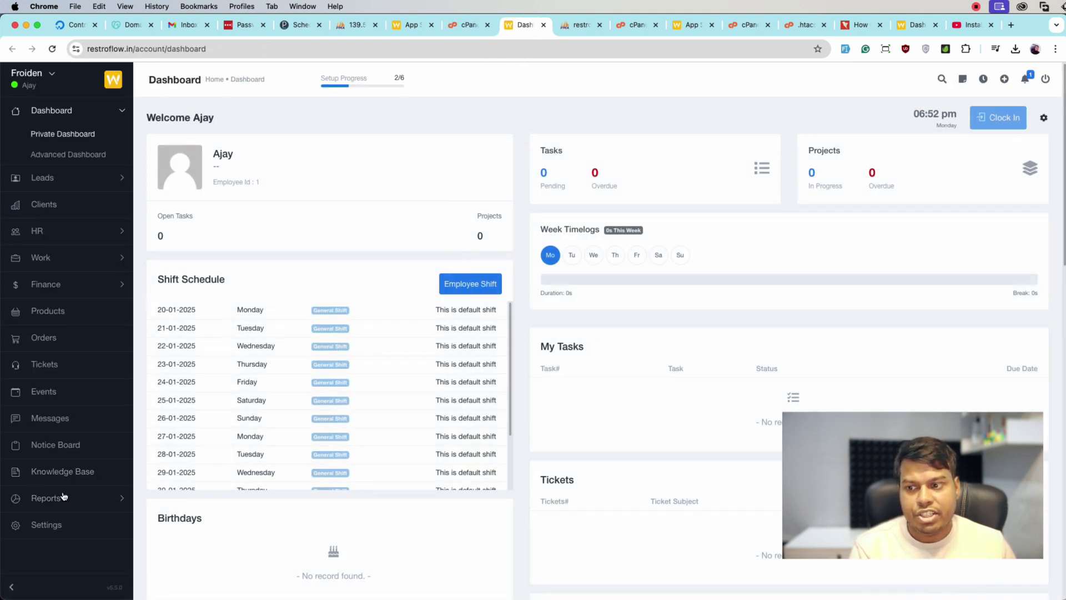
left_click(50, 526)
left_click(221, 212)
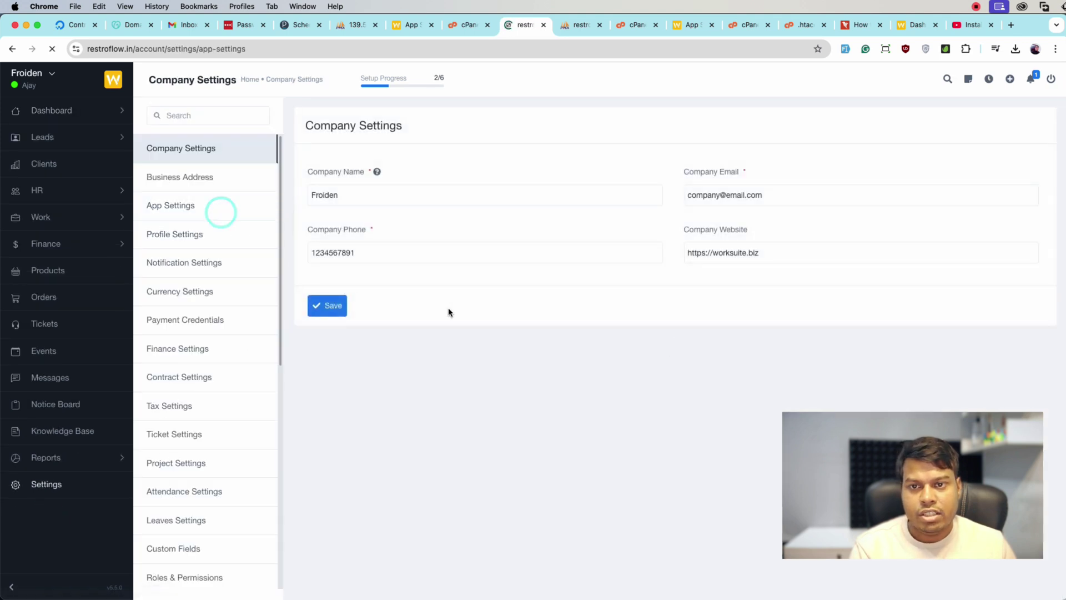
left_click_drag(305, 161, 719, 168)
left_click(778, 173)
left_click(474, 25)
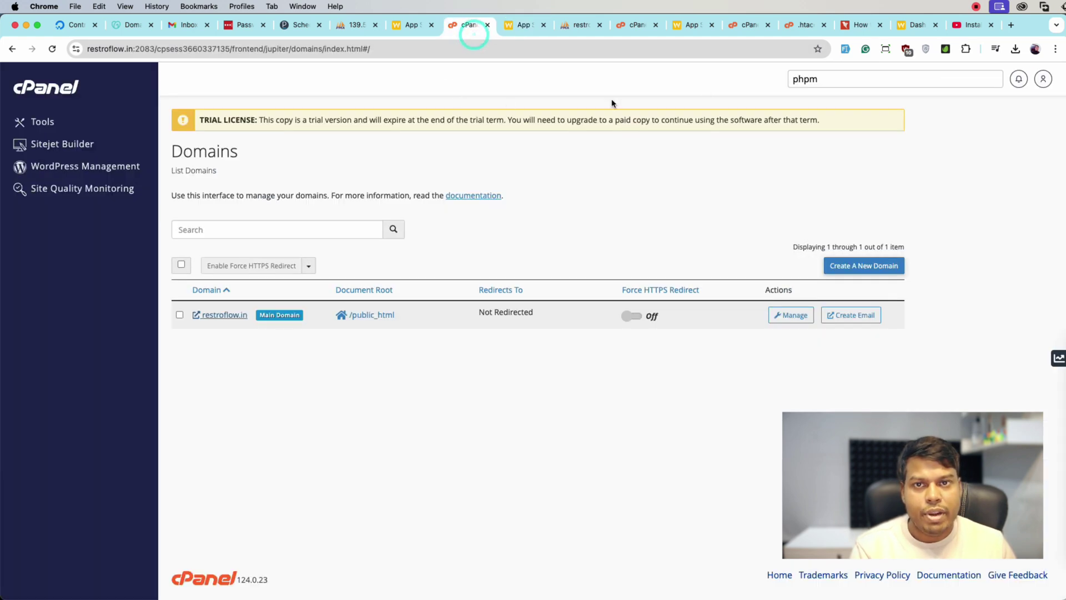
Open cPanel's Cron Jobs page through a 'cron' search, then copy Worksuite's cron command.
left_click(831, 81)
type("cron")
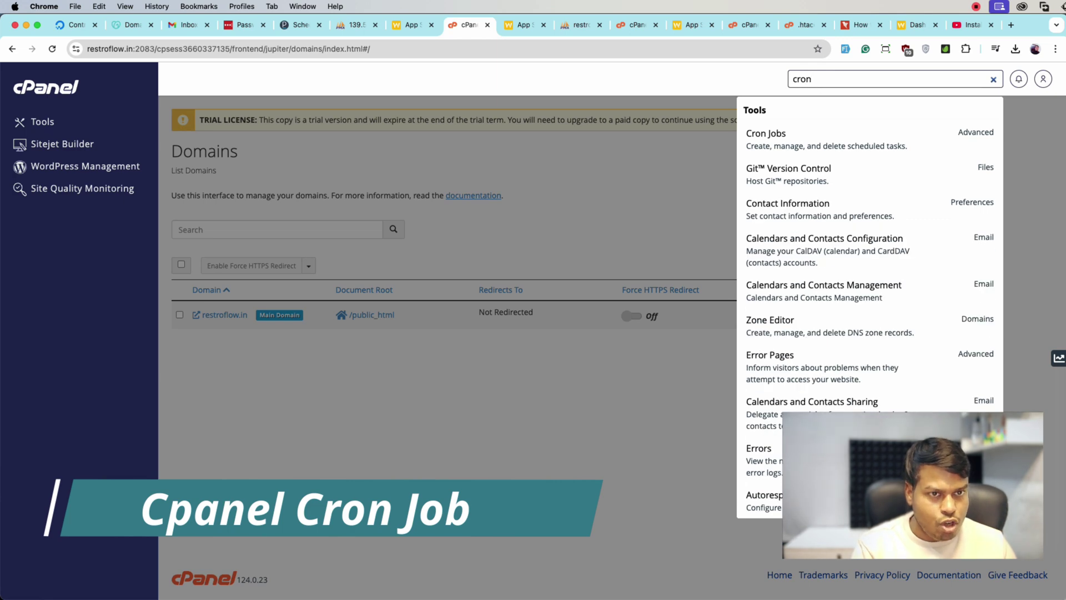
left_click(852, 136)
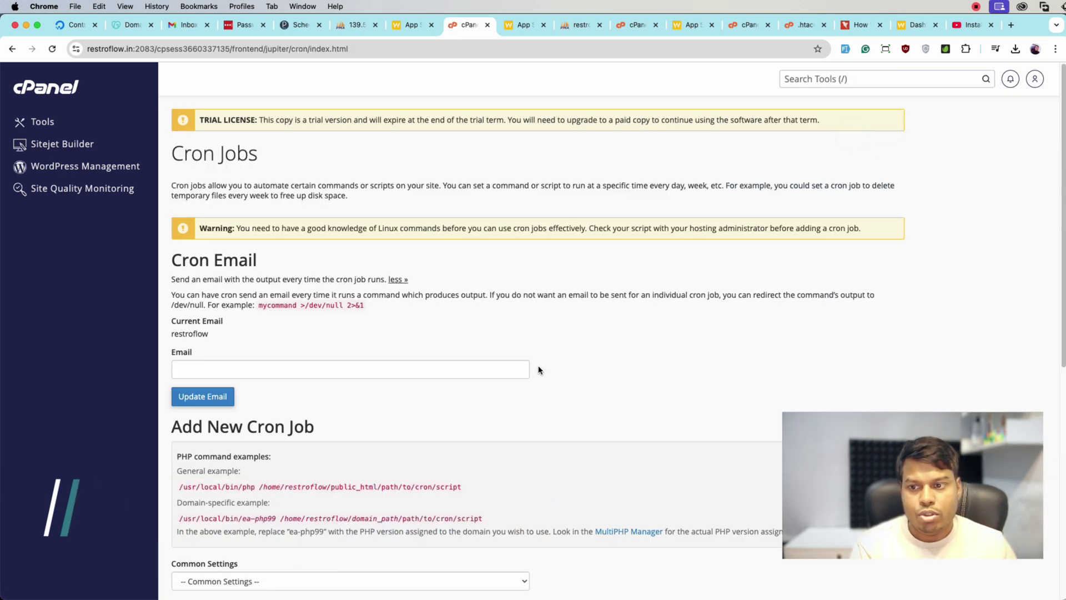
scroll(538, 370, "down", 5)
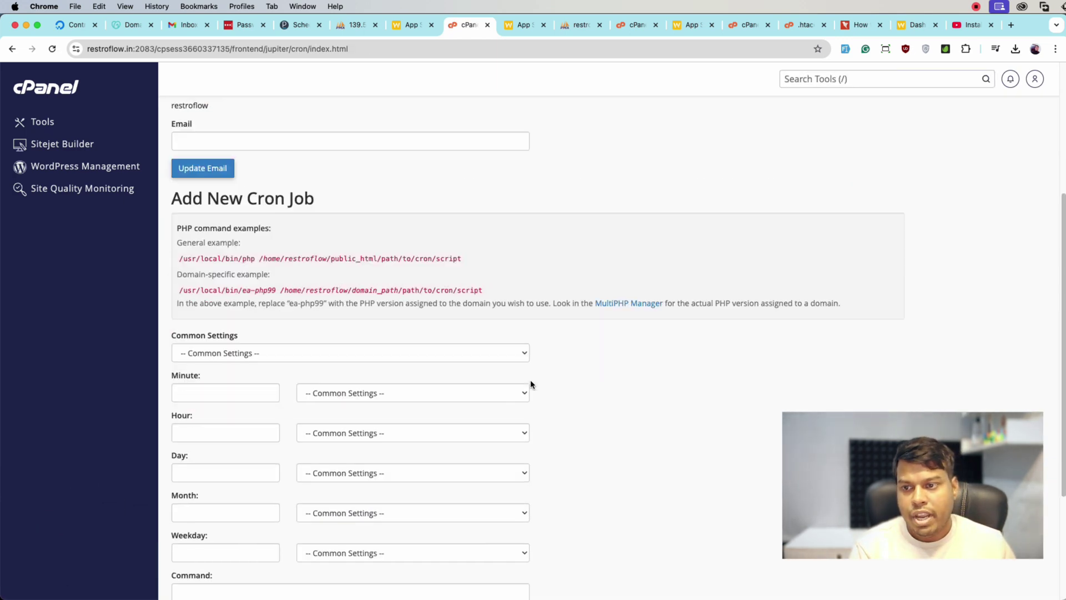
left_click(507, 29)
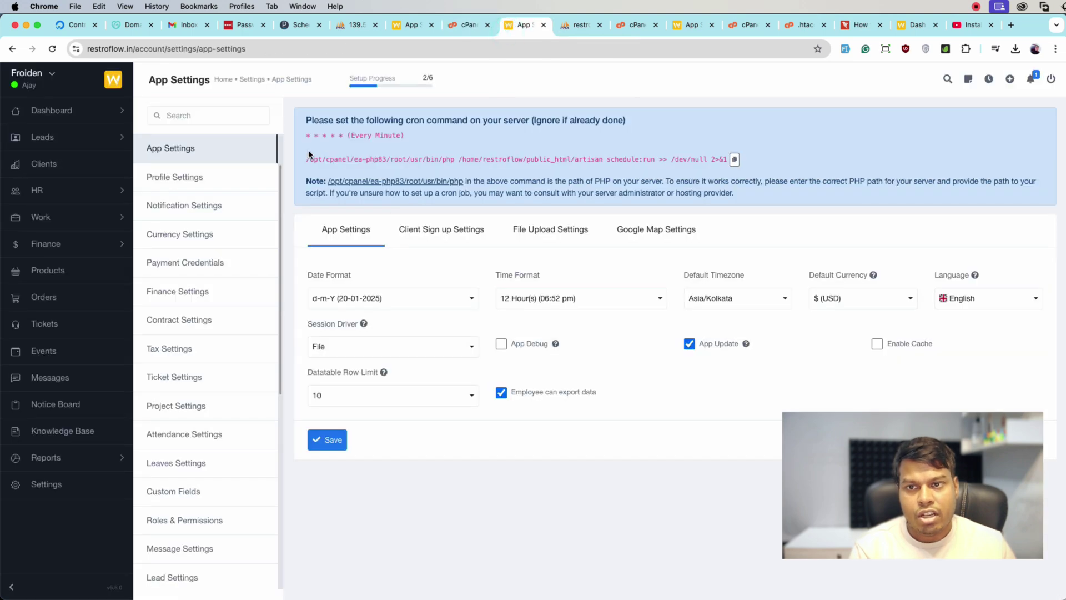
left_click(734, 160)
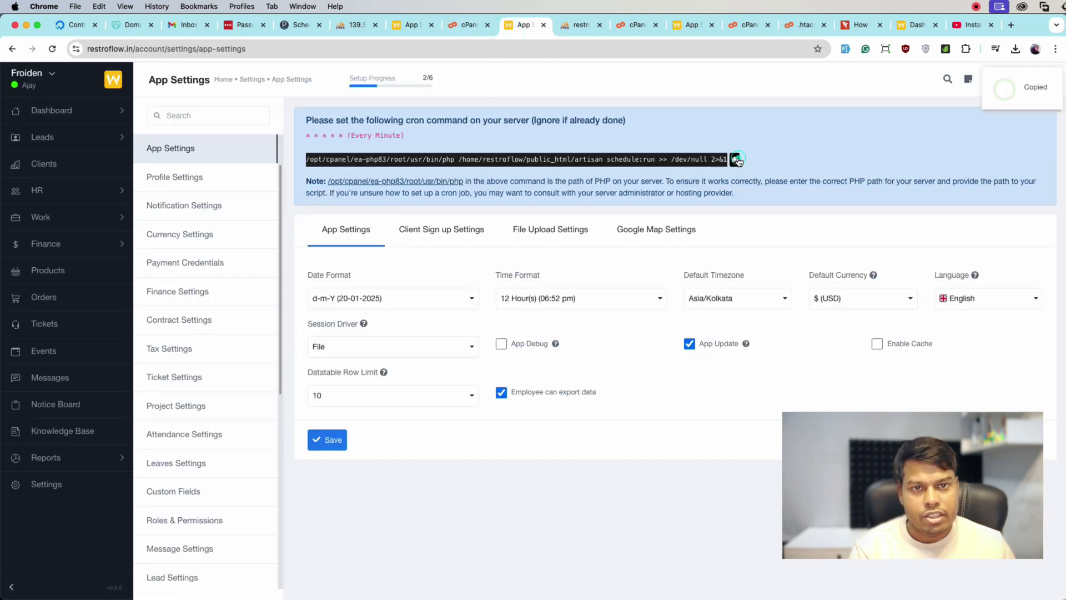
Choose Once Per Minute and paste the copied schedule:run command into the Command field.
left_click(468, 27)
left_click(238, 353)
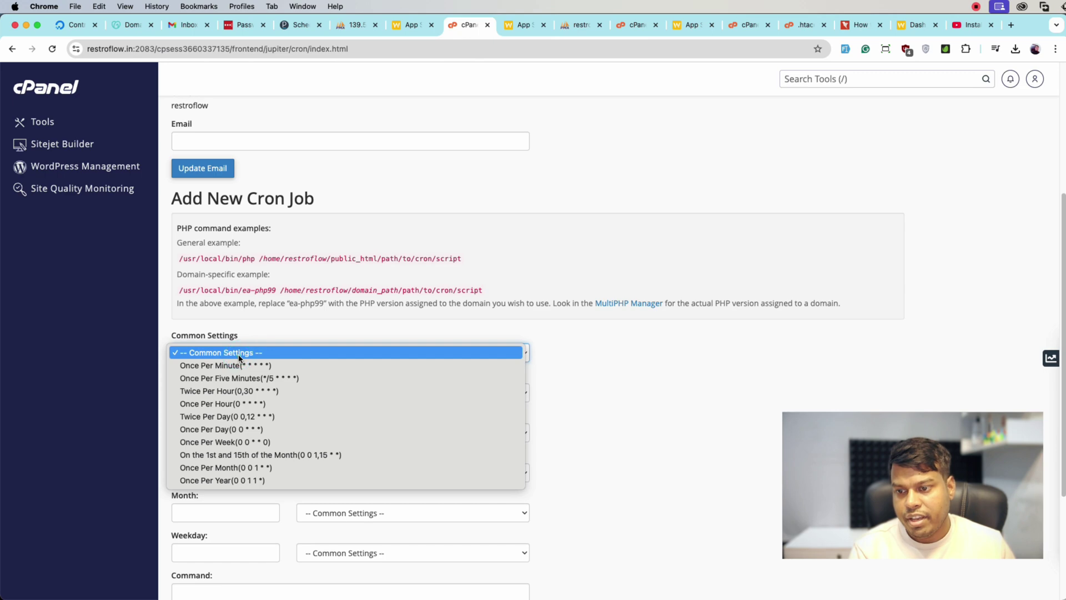
left_click(243, 371)
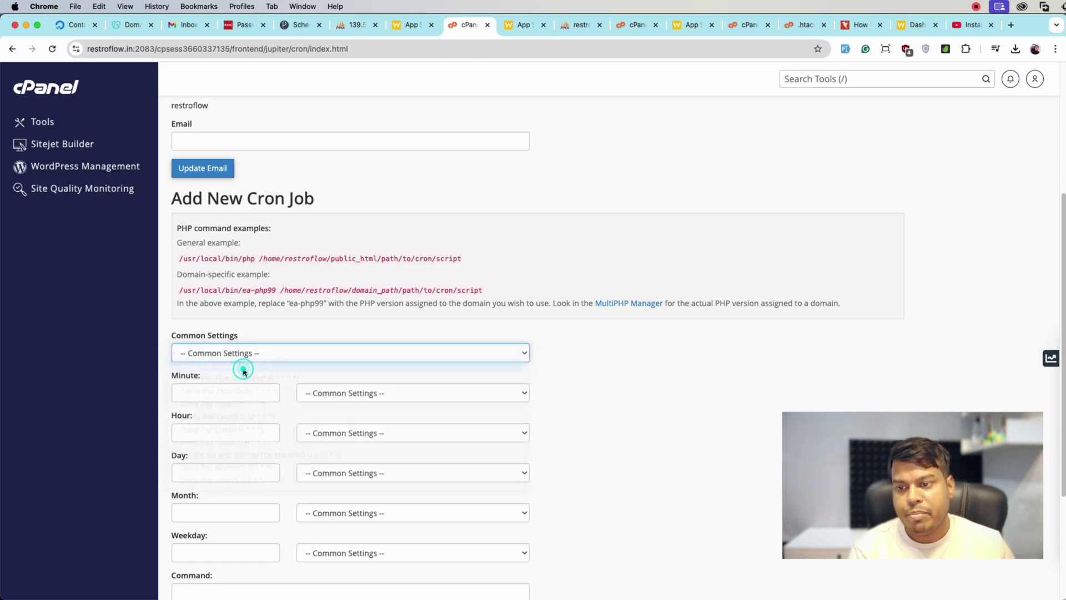
scroll(258, 392, "down", 3)
left_click(220, 417)
key("super+v")
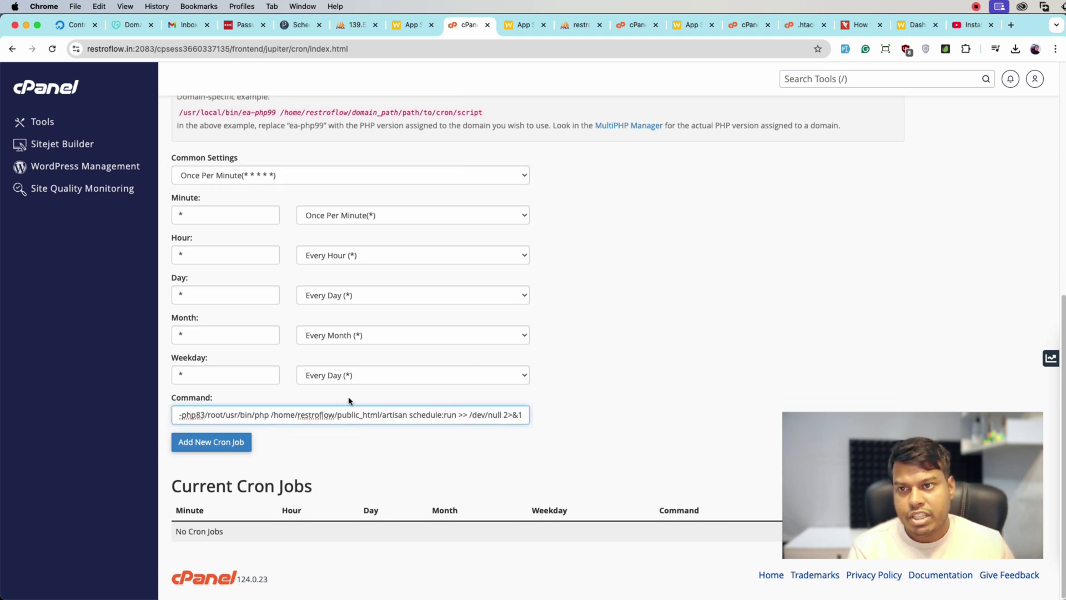
scroll(348, 398, "up", 3)
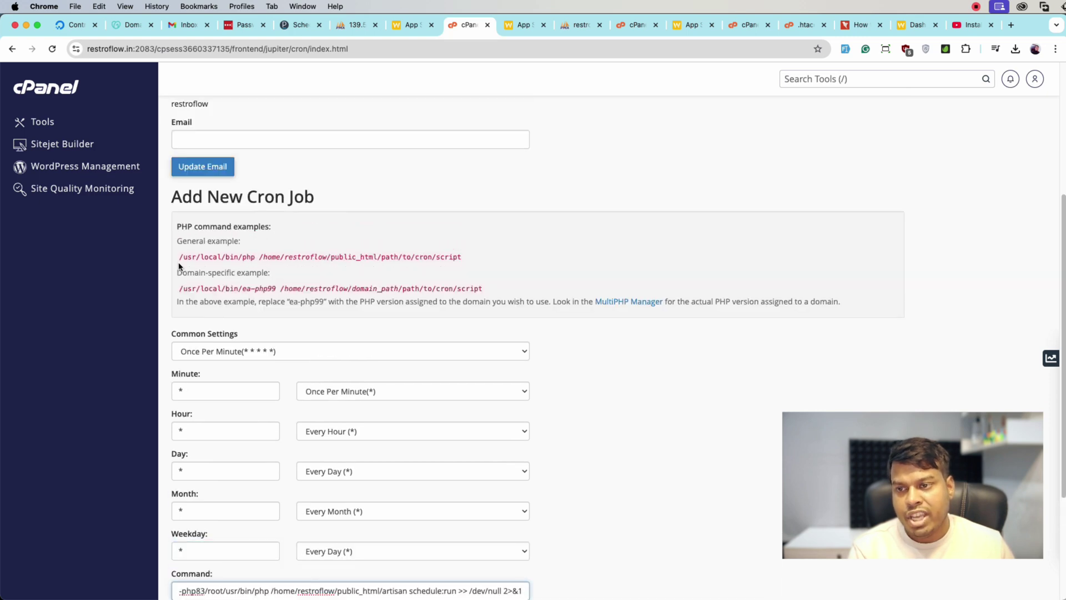
Compare cPanel's example PHP path /usr/local/bin/php with the PHP path in Worksuite's note.
left_click_drag(255, 257, 179, 257)
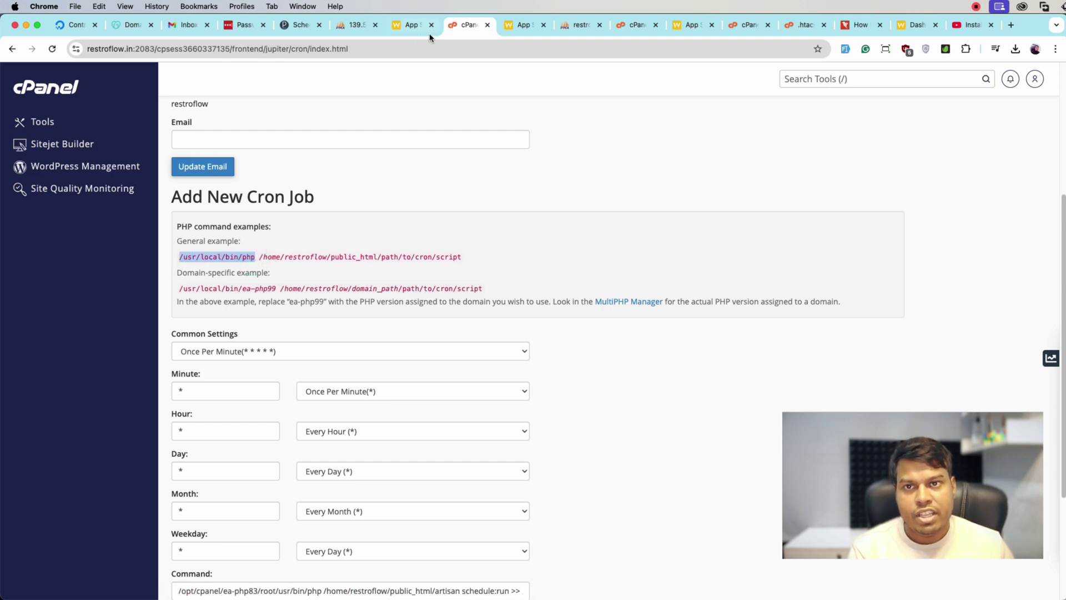
left_click(506, 25)
left_click(328, 198)
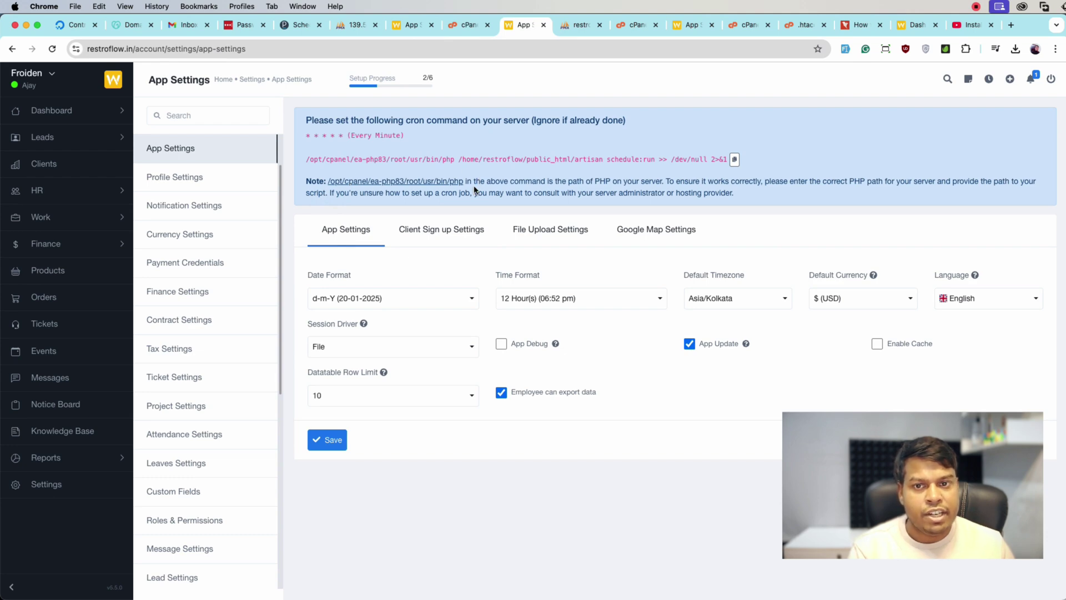
left_click_drag(464, 181, 327, 182)
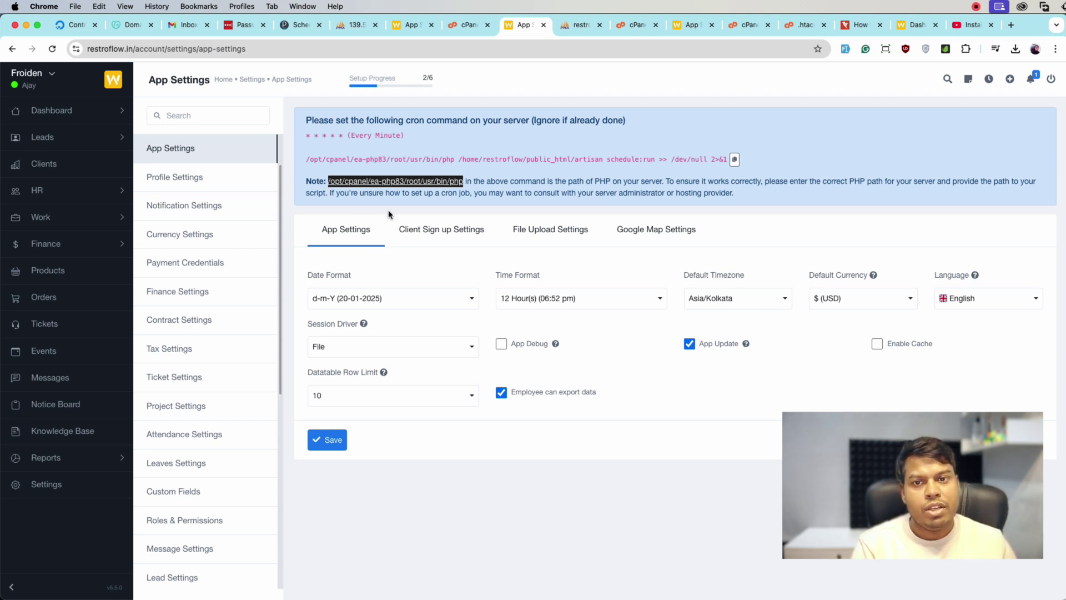
Replace the command's PHP path with cPanel's example path /usr/local/bin/ea-php99.
left_click(467, 25)
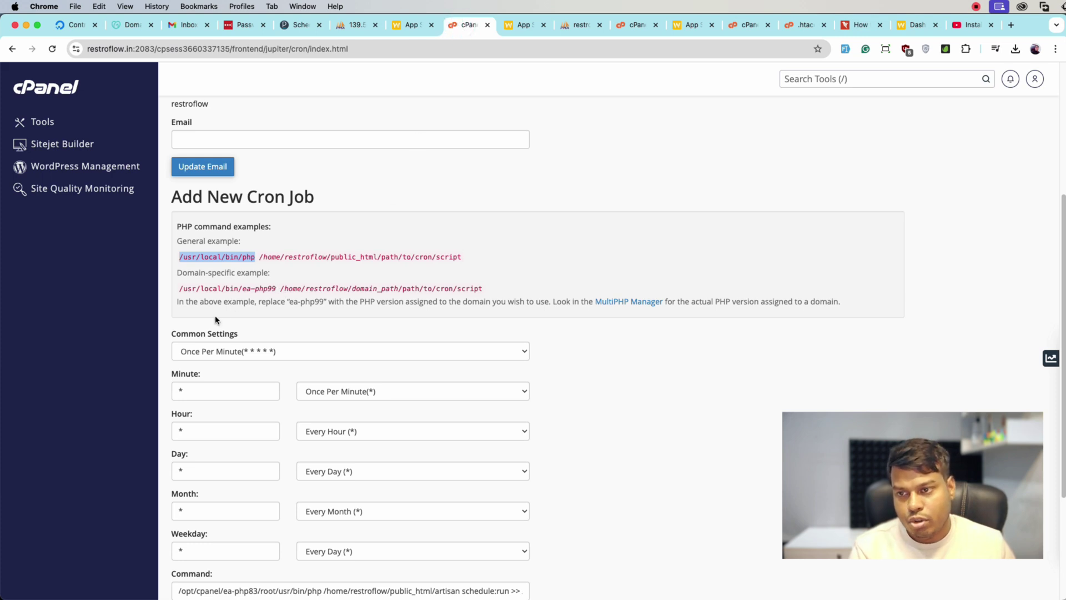
scroll(177, 289, "down", 1)
left_click_drag(178, 274, 276, 275)
key("super+c")
scroll(280, 338, "down", 3)
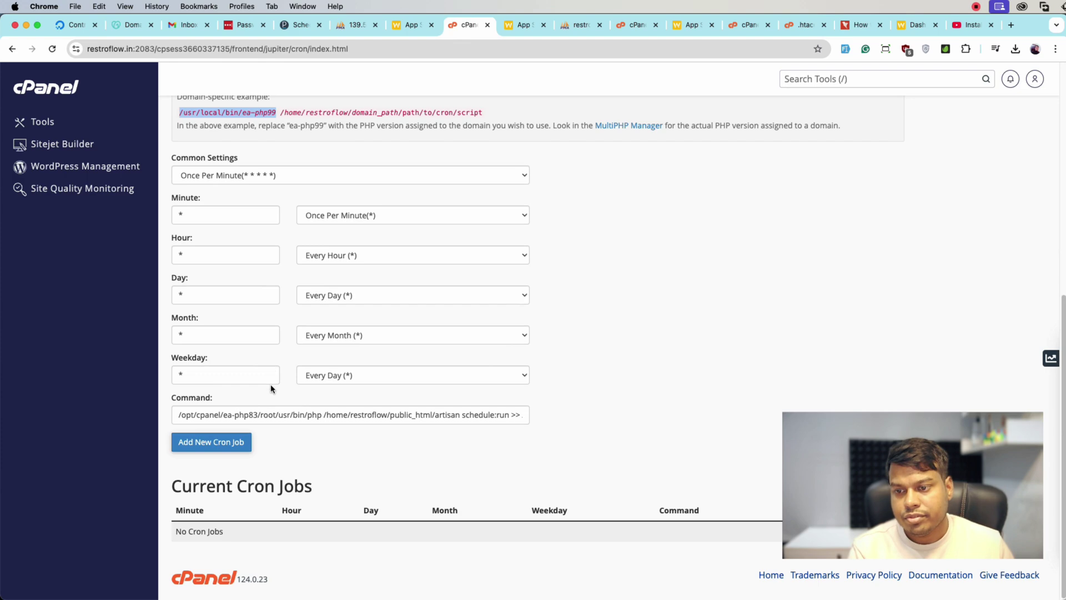
left_click(321, 416)
key("super+shift+Left")
key("super+v")
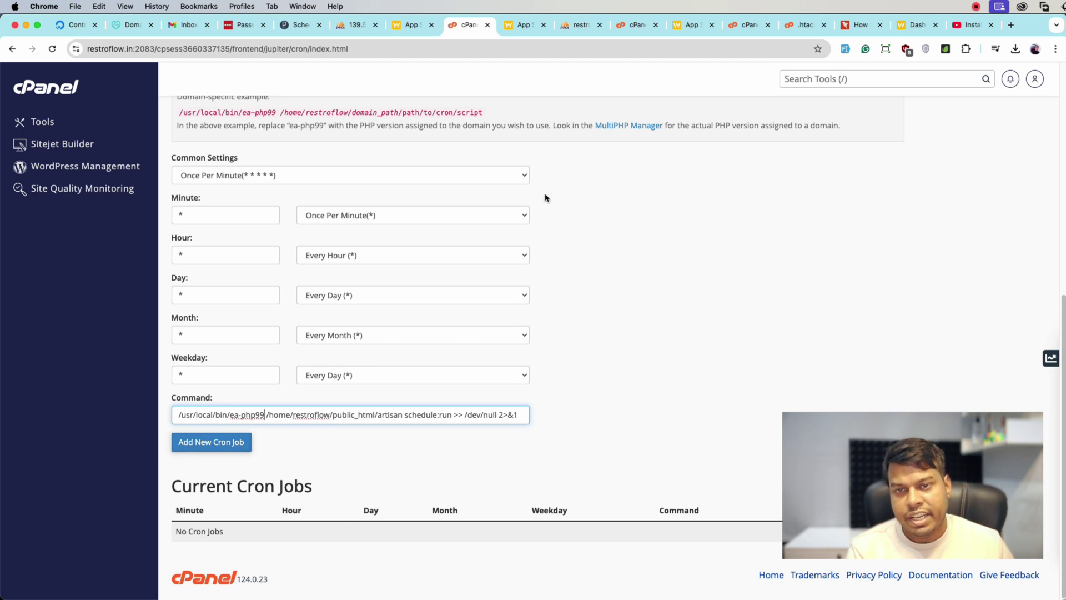
Change ea-php99 to ea-php83 and delete the '>> /dev/null 2>&1' redirect from the command.
left_click(517, 27)
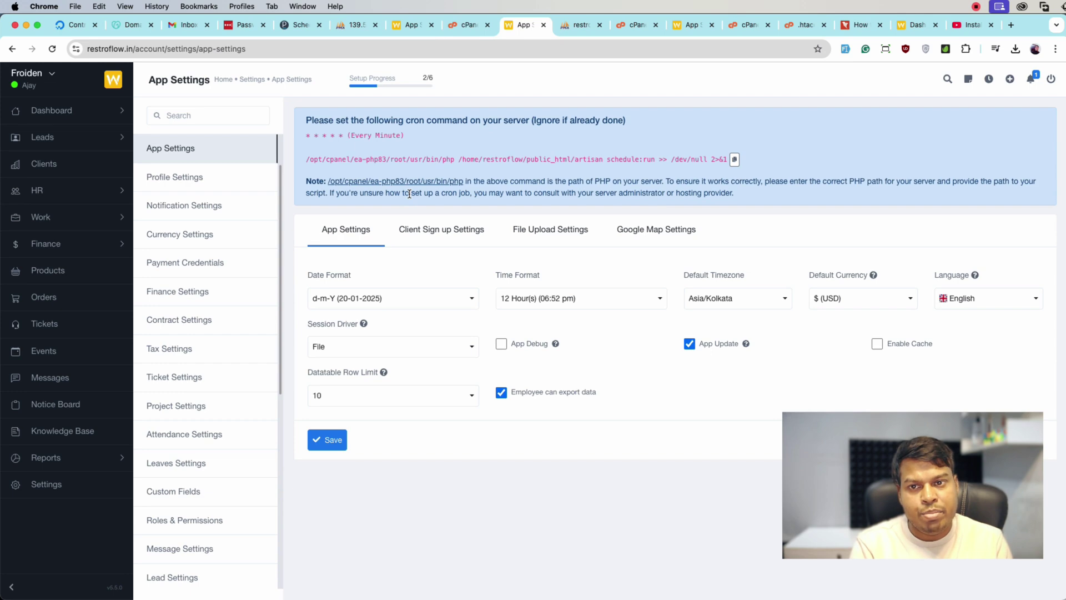
left_click(412, 25)
left_click(466, 24)
left_click(265, 415)
key("BackSpace")
key("BackSpace")
type("83")
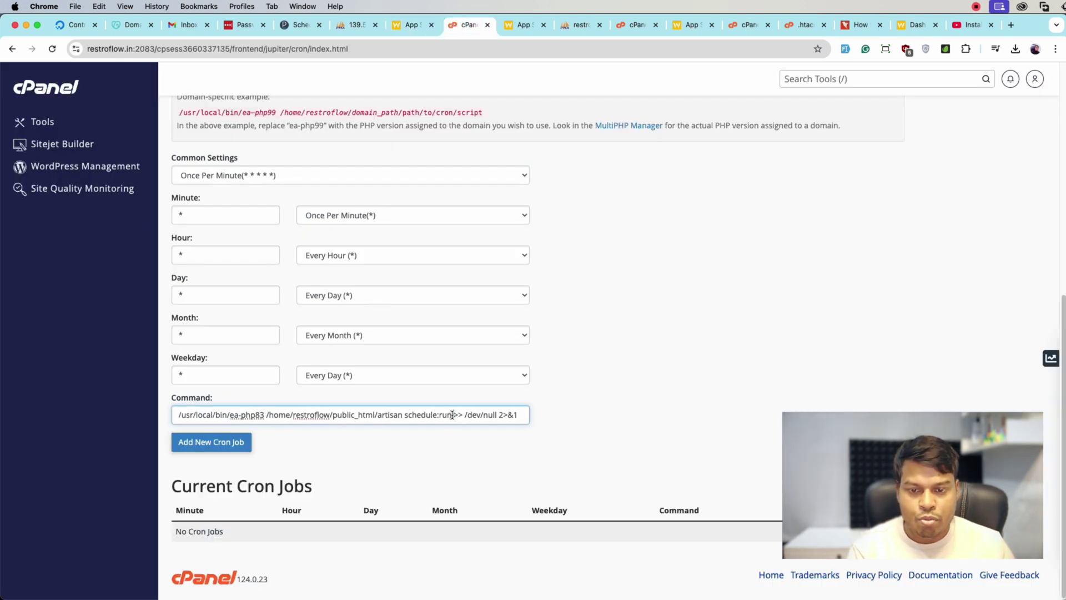
left_click_drag(453, 415, 518, 415)
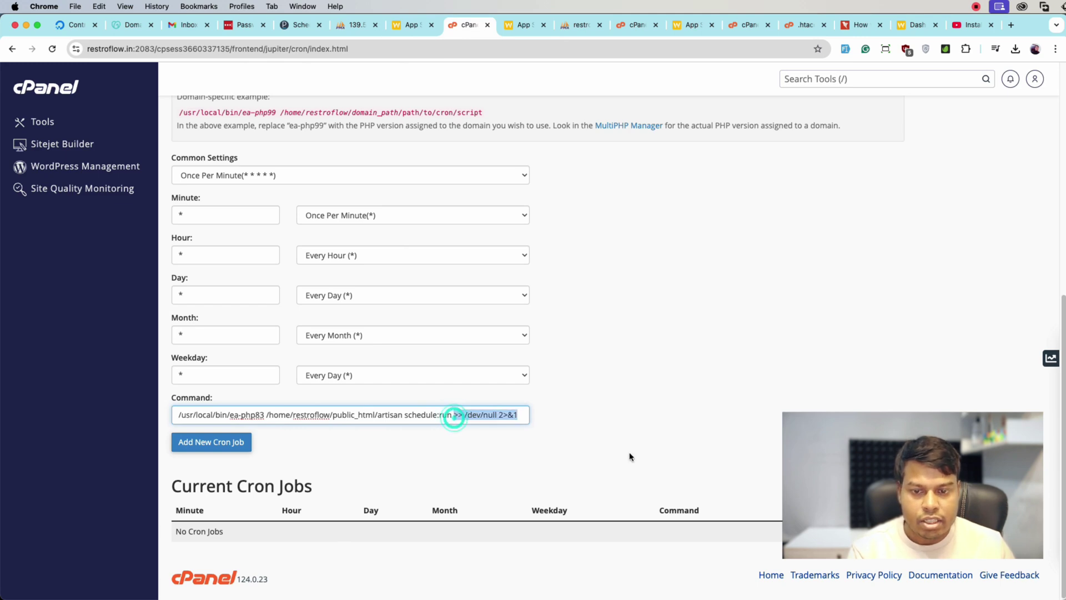
key("BackSpace")
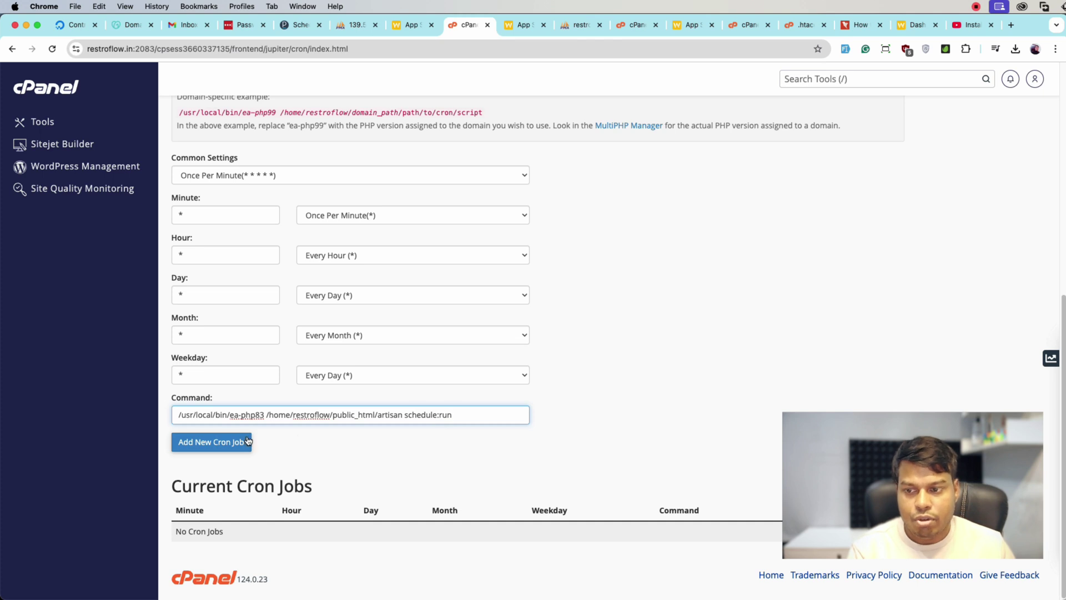
left_click_drag(178, 415, 409, 415)
Add the every-minute artisan schedule:run cron job and check it under Current Cron Jobs.
left_click(457, 431)
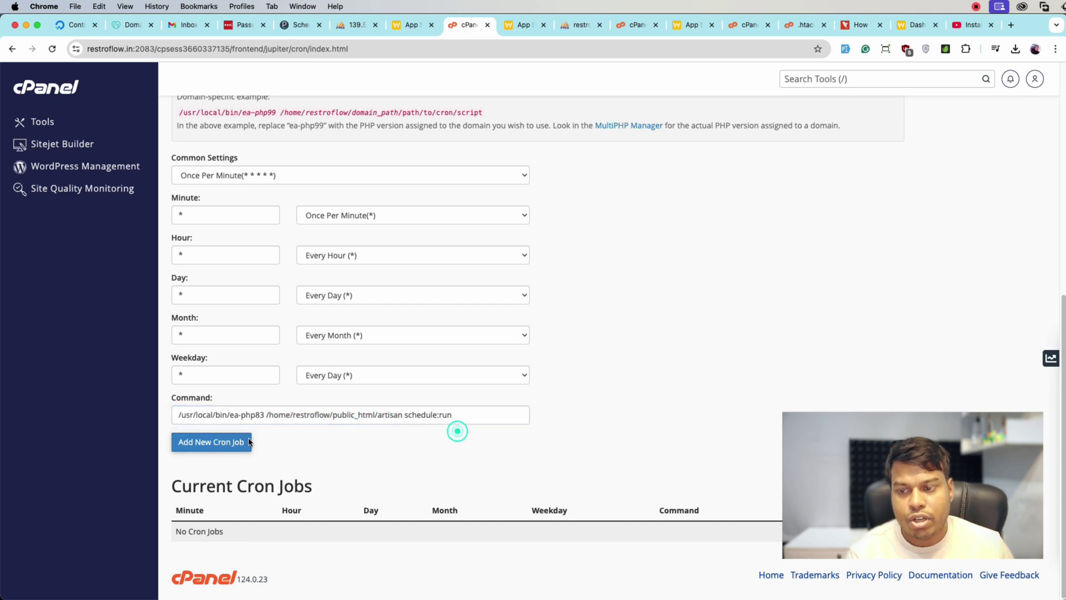
left_click(210, 448)
scroll(383, 466, "down", 2)
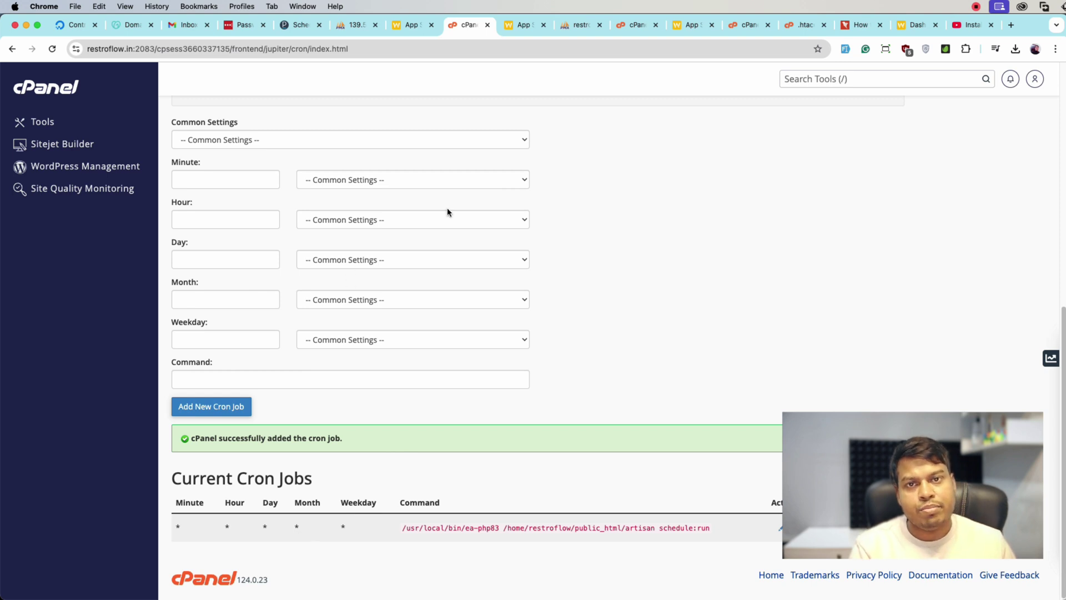
left_click(521, 24)
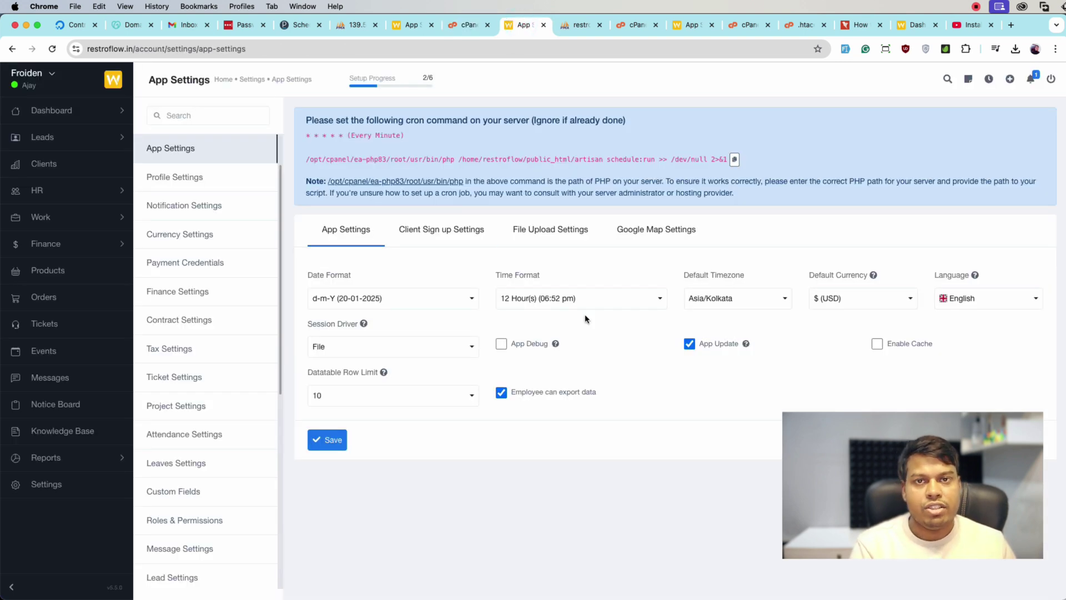
Reload restroflow.in App Settings to confirm the cron notice is gone and progress reads 3/6.
key("super+r")
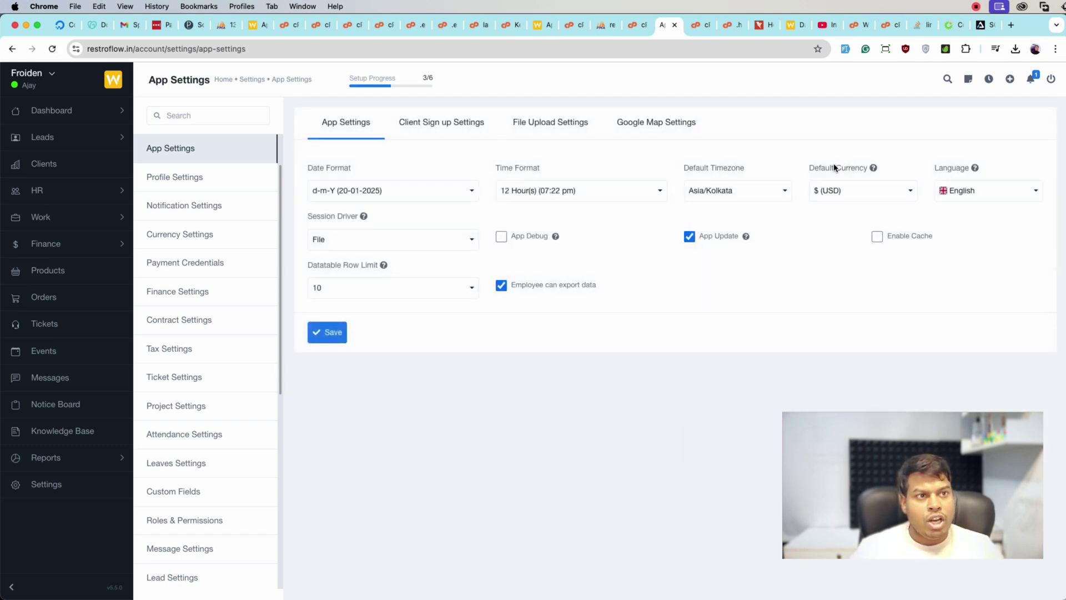
Bring up the Laravel on Digitalocean installation video at its Configuring Cron Jobs chapter.
left_click(825, 24)
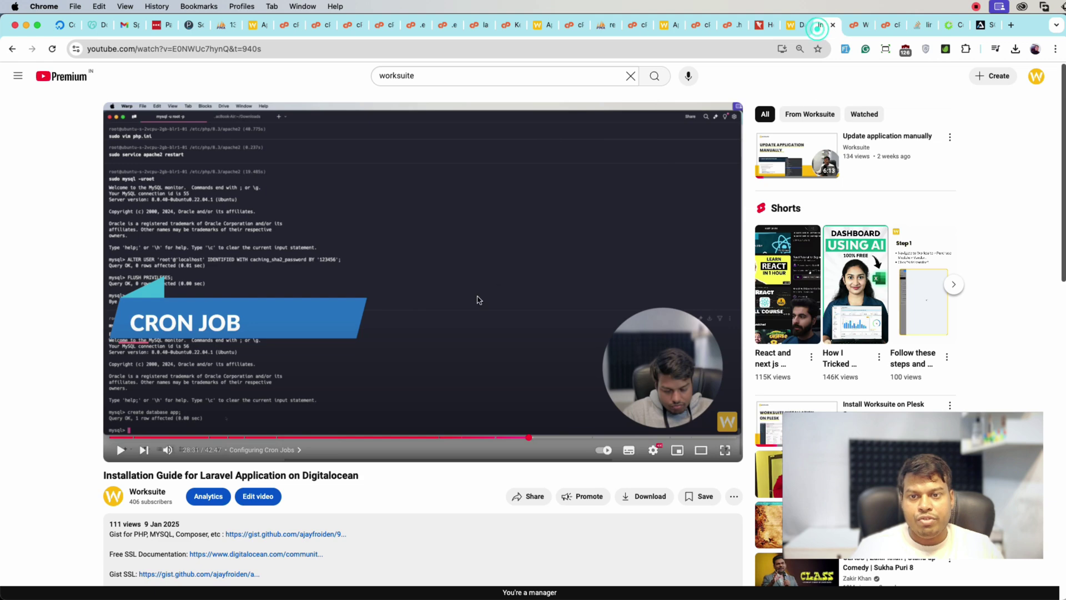
scroll(78, 428, "down", 1)
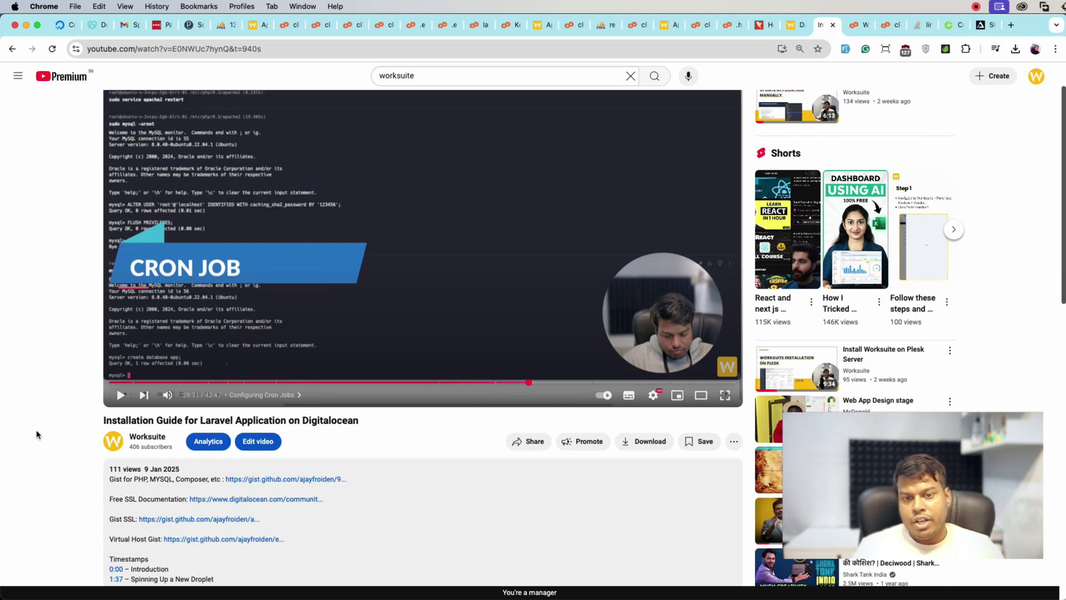
scroll(83, 455, "down", 2)
scroll(41, 452, "down", 1)
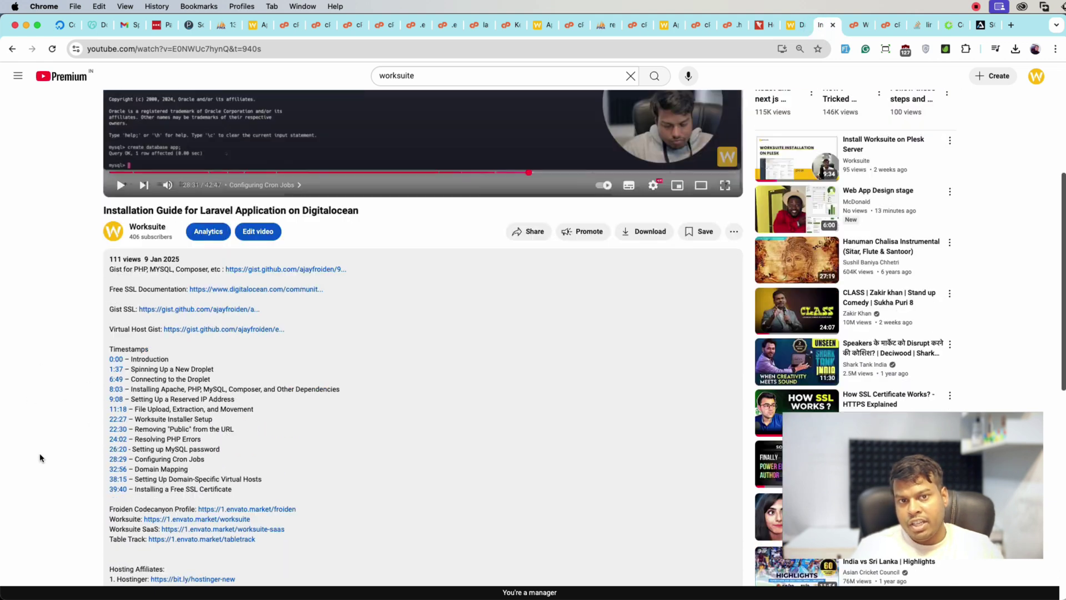
scroll(395, 385, "up", 4)
scroll(434, 387, "up", 1)
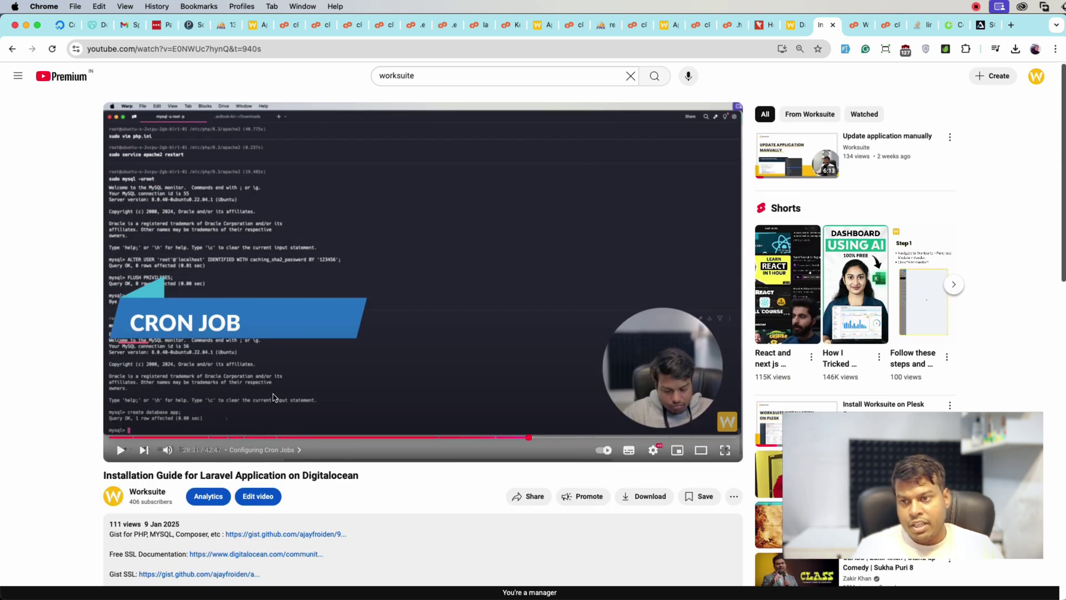